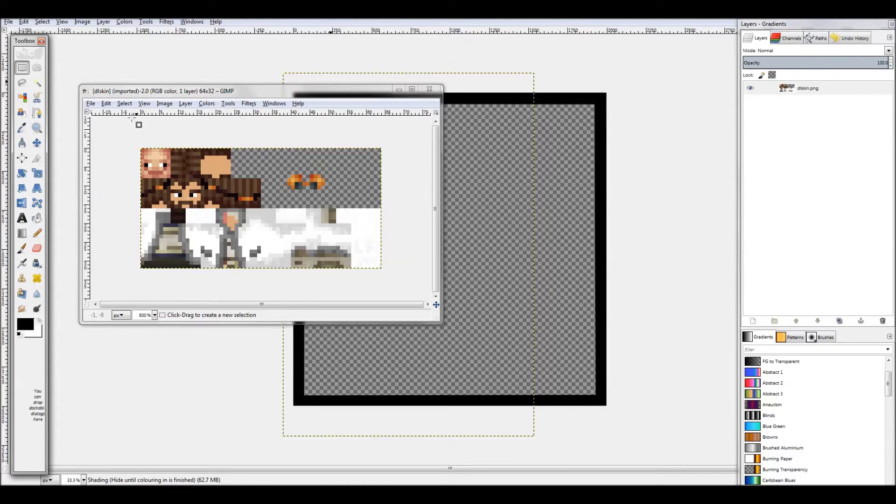
Erase the top strip of the skin above the face
left_click(22, 69)
left_click_drag(325, 178, 141, 149)
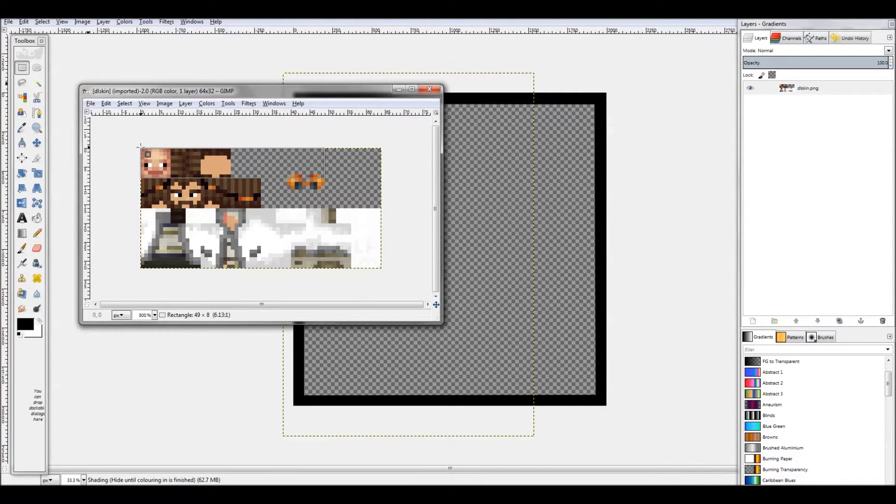
left_click(37, 247)
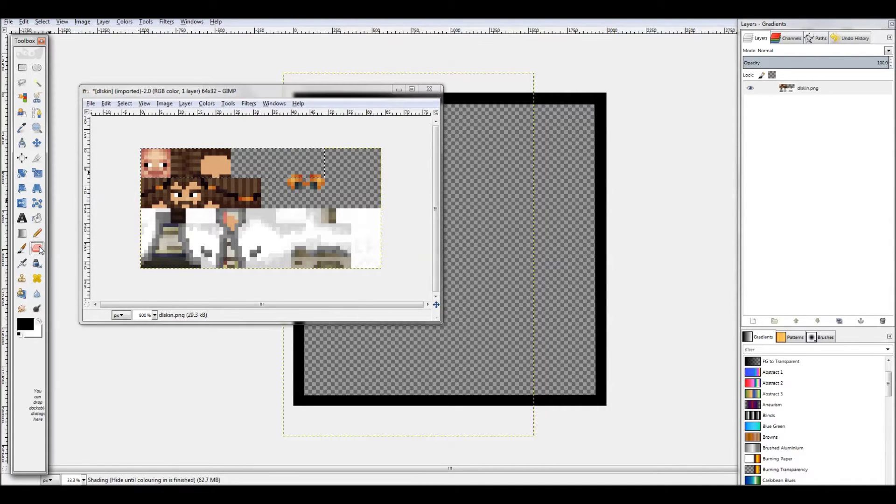
left_click(300, 163)
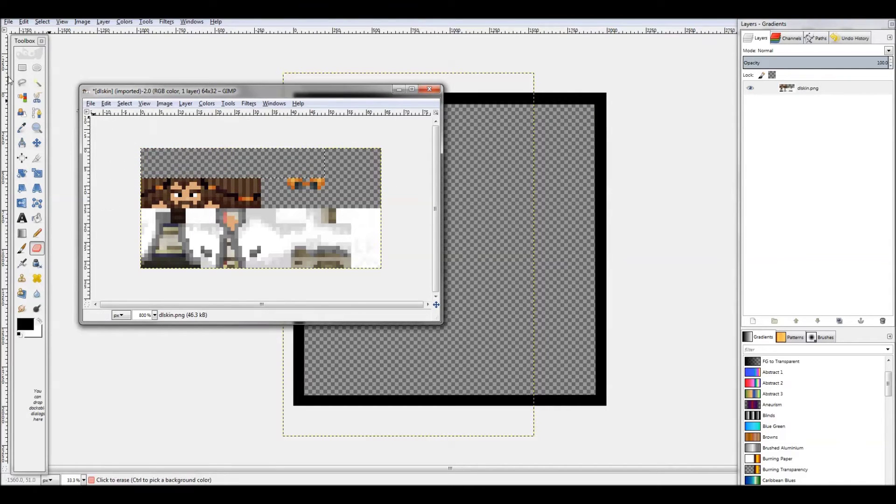
Erase the left column of hair and body running down from the face
left_click(22, 67)
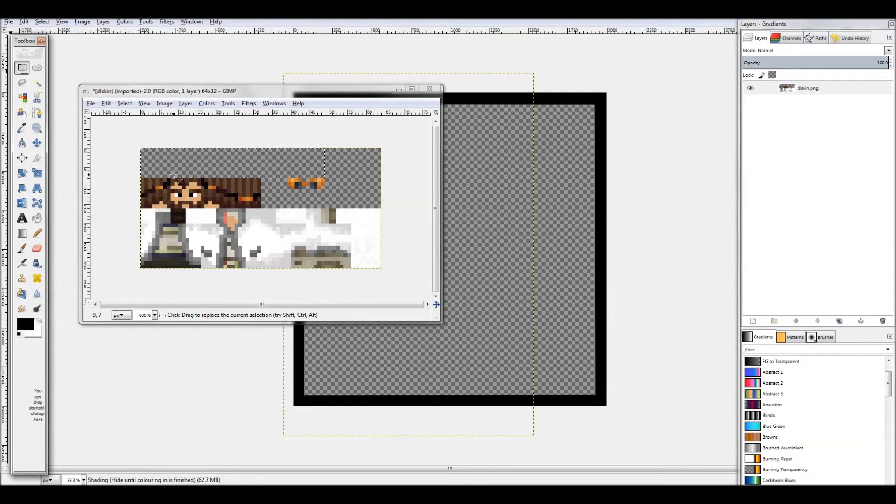
left_click(170, 204)
left_click_drag(170, 175, 141, 268)
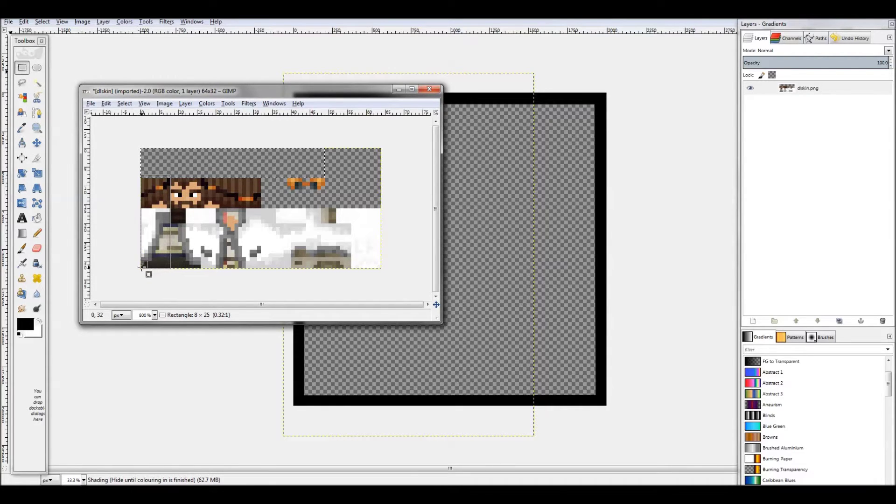
left_click(37, 248)
left_click_drag(154, 201, 124, 261)
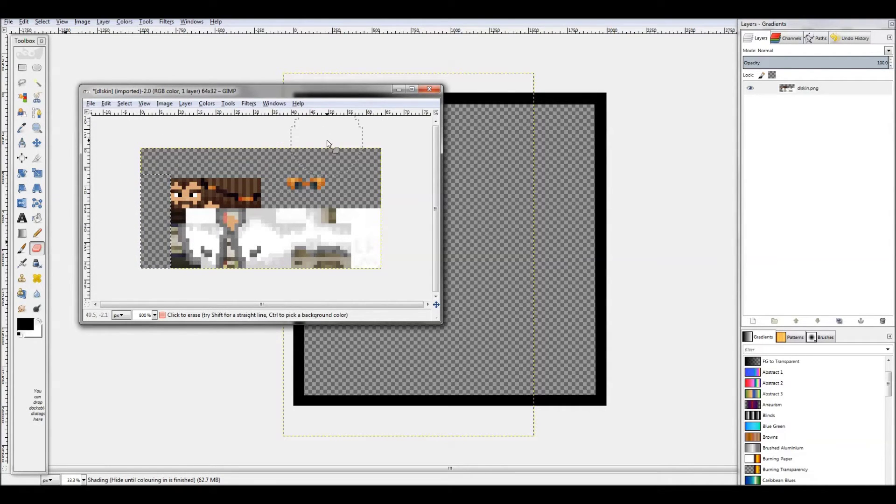
Clear the lower half, the hair right of the face, and the area beside the goggles
left_click(22, 68)
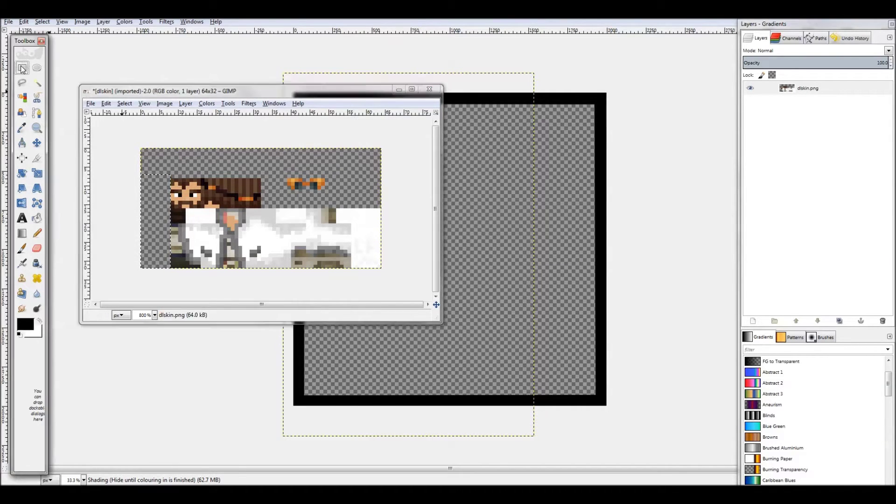
left_click_drag(170, 208, 385, 272)
key("Delete")
left_click(303, 253)
left_click(38, 248)
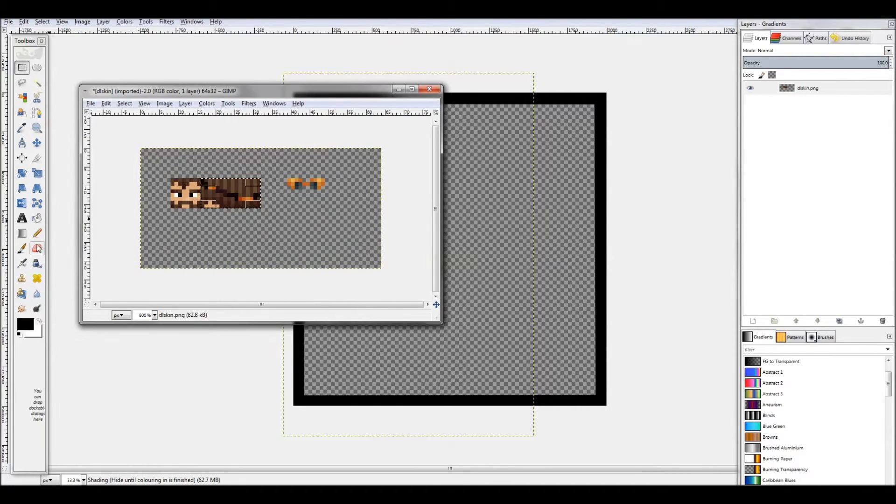
key("Delete")
left_click_drag(322, 176, 329, 189)
key("shift+e")
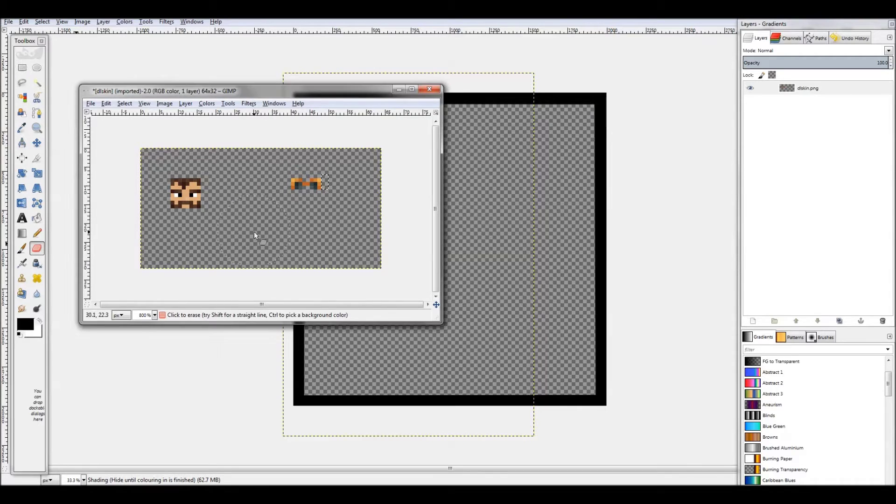
key("r")
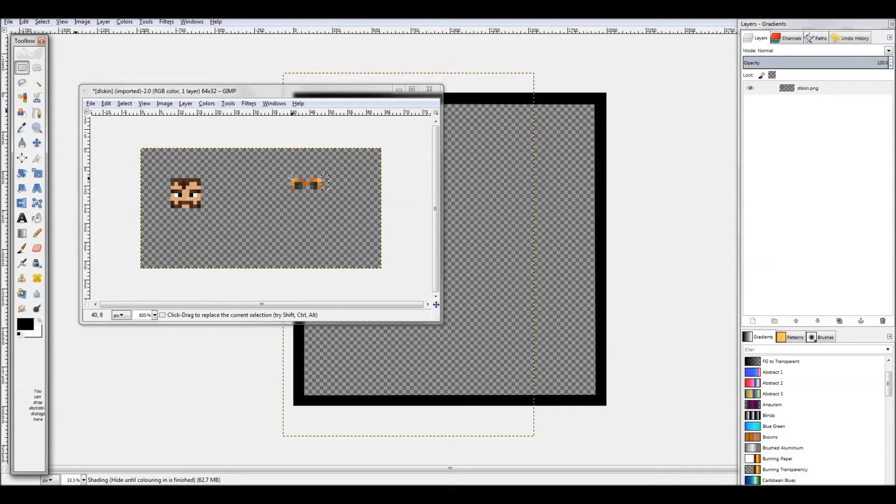
Move the orange goggles strip onto the face's forehead with the Scale tool
left_click_drag(290, 180, 321, 191)
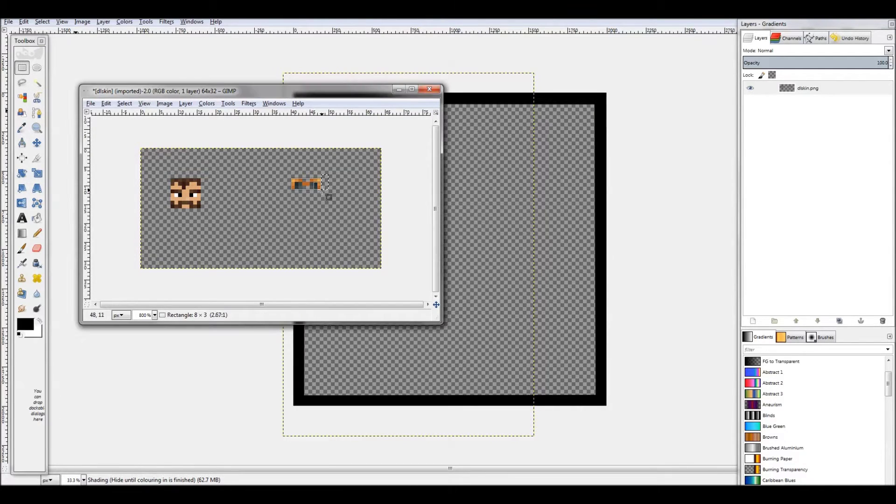
left_click(37, 174)
left_click(312, 189)
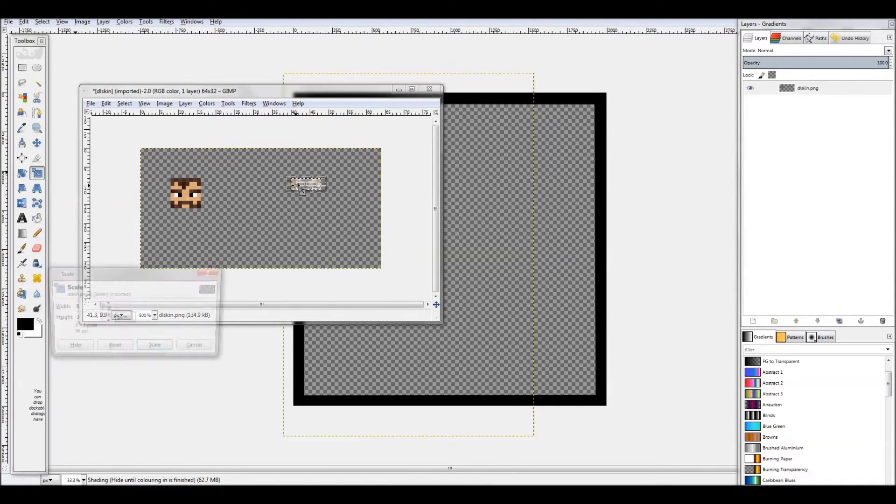
left_click_drag(313, 189, 193, 192)
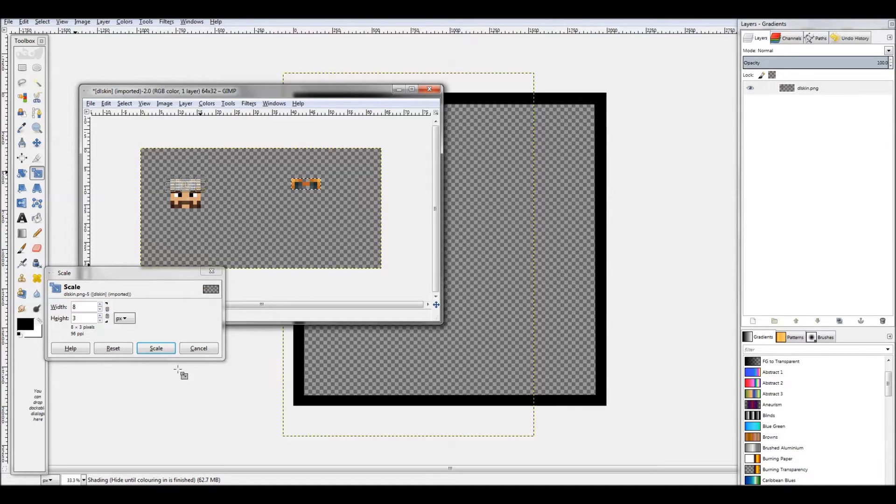
left_click(160, 350)
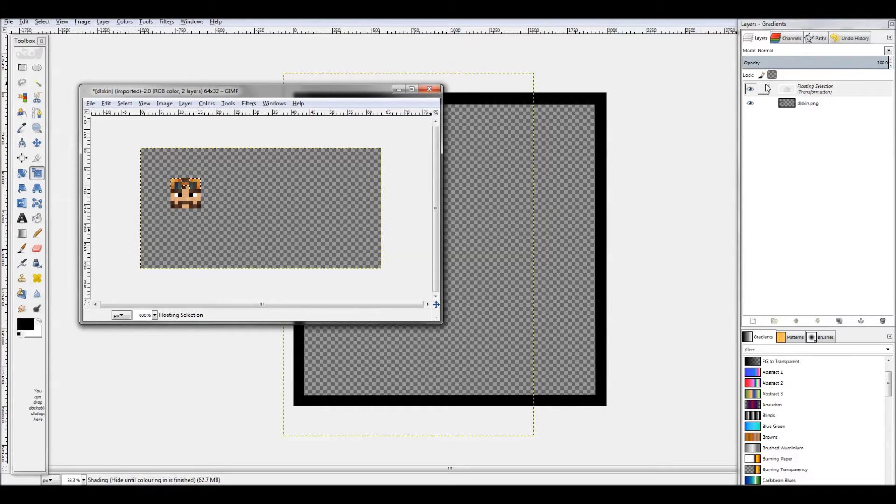
Anchor the floating goggles onto the skin layer and maximize the image window
right_click(789, 89)
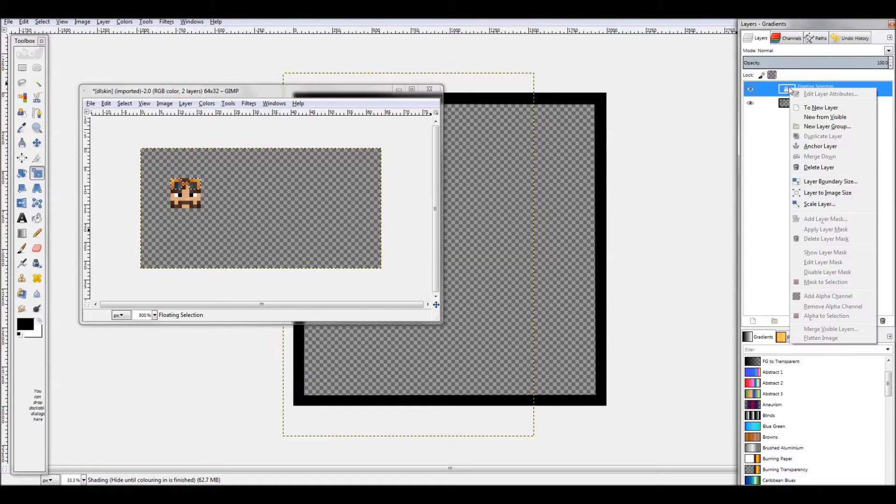
left_click(820, 149)
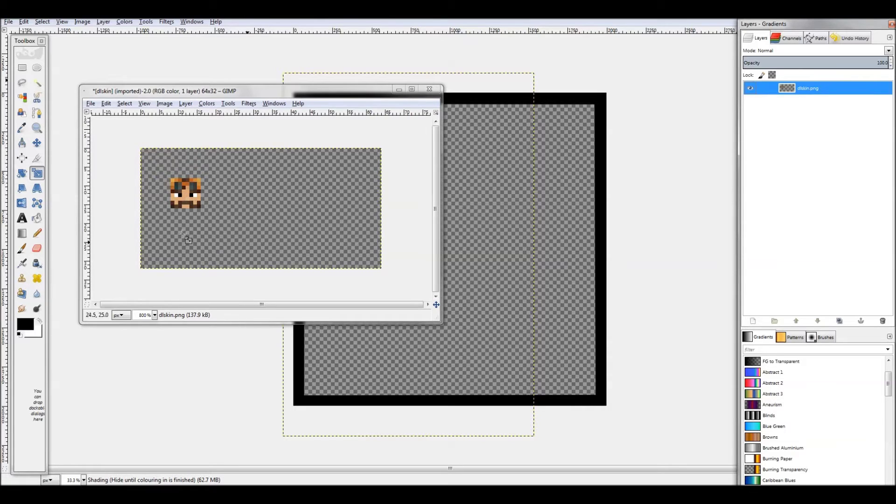
left_click(411, 89)
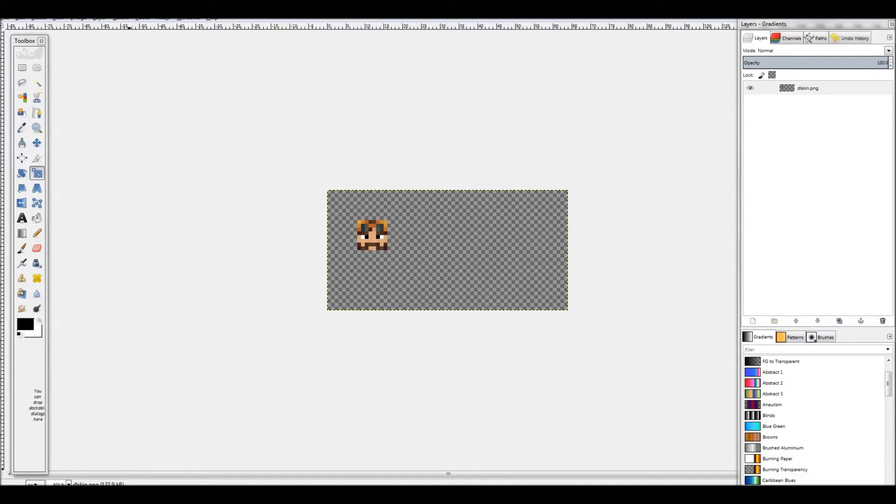
mouse_move(126, 494)
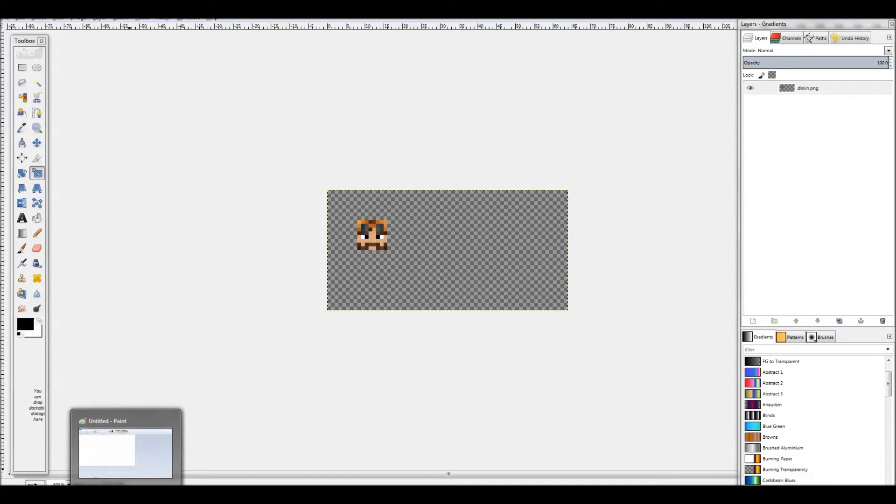
Paste the GIMP screenshot into Paint
left_click(126, 451)
left_click(10, 52)
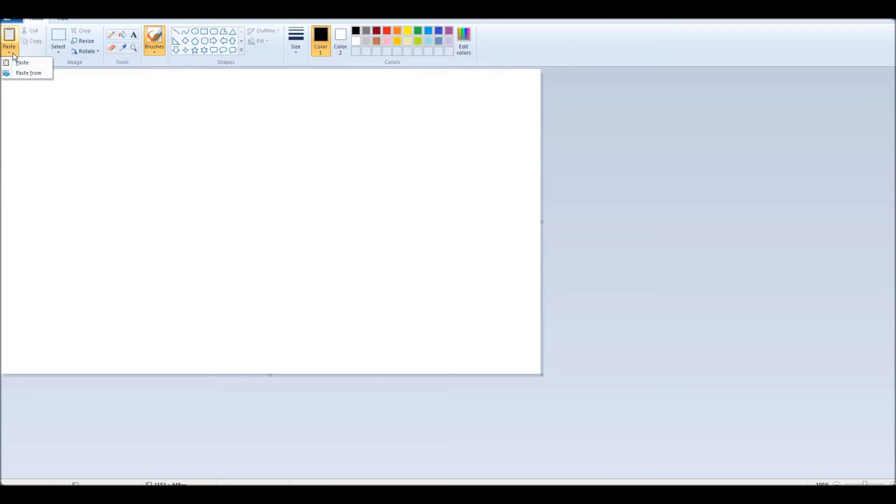
left_click(22, 62)
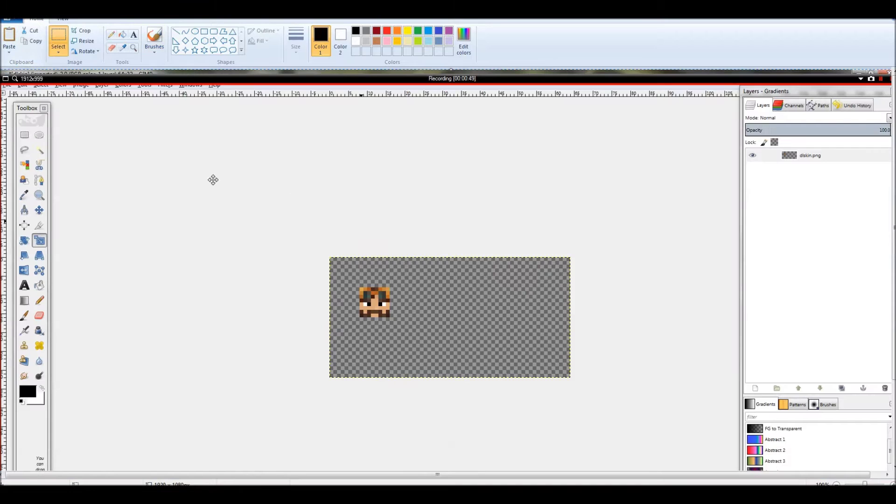
Save the pasted screenshot as a PNG named 'screenshotthingyyy' in Pictures
left_click(12, 21)
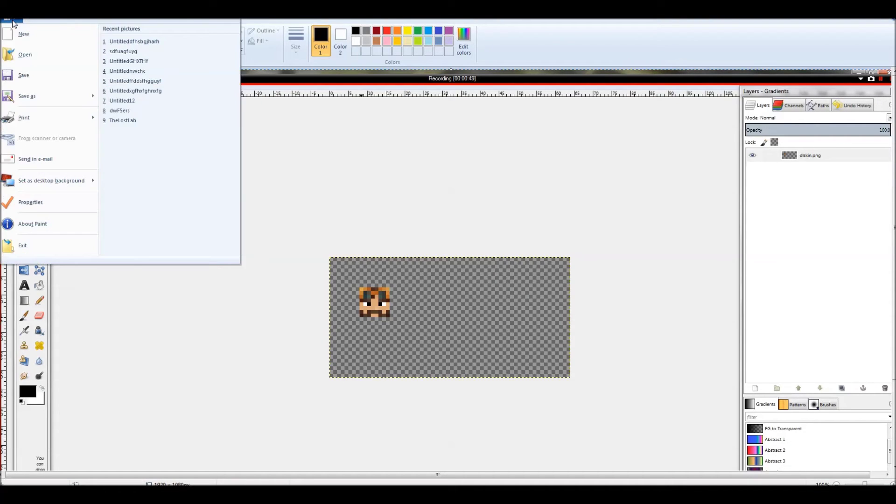
left_click(8, 97)
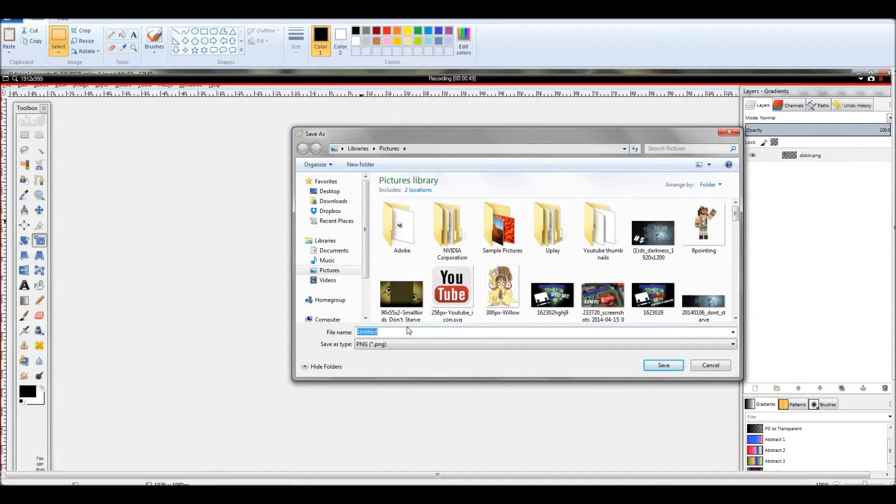
key("BackSpace")
type("s")
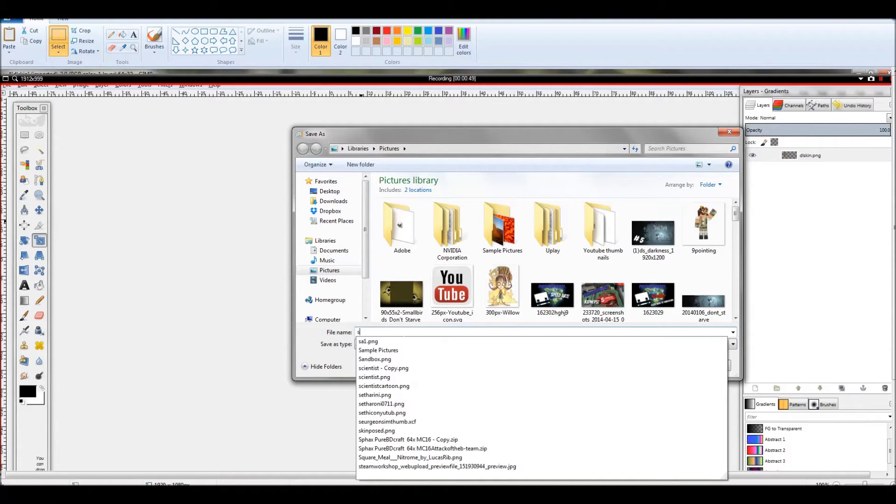
type("creenshotthingyyy")
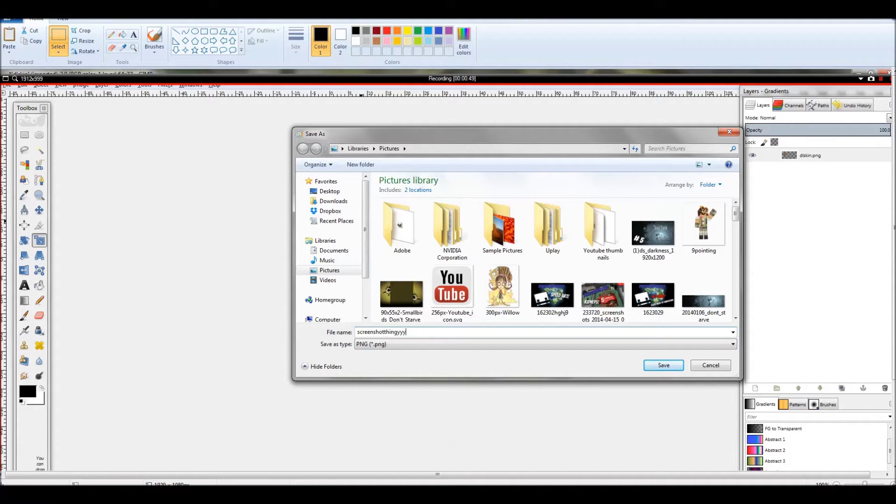
left_click(664, 365)
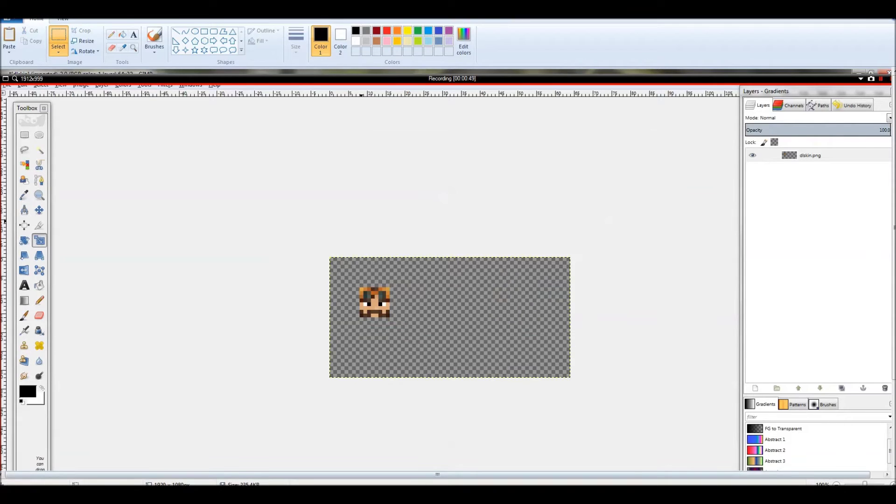
Locate and select screenshotthingyyy in the Pictures library, then return to the GIMP icon template
left_click(75, 458)
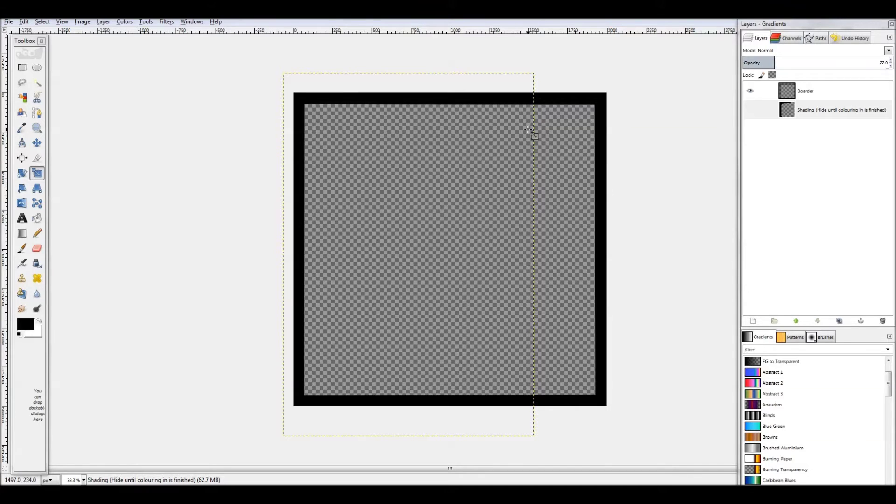
key("alt+Tab")
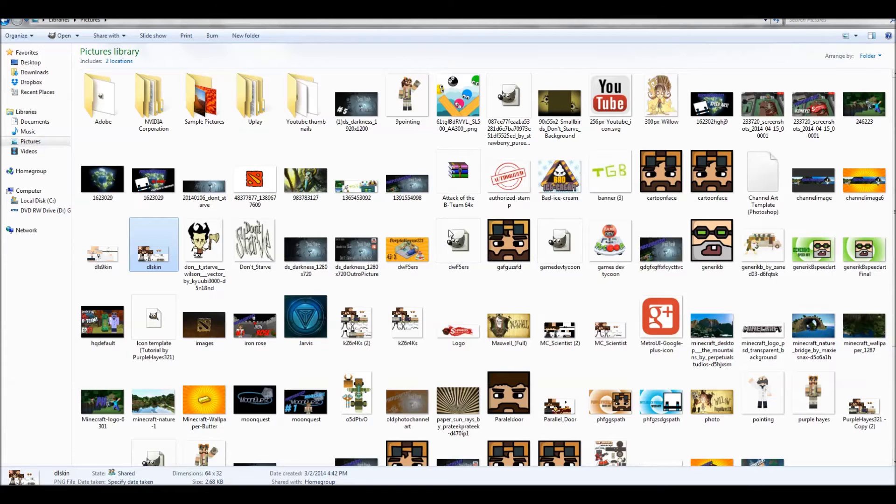
scroll(449, 234, "down", 3)
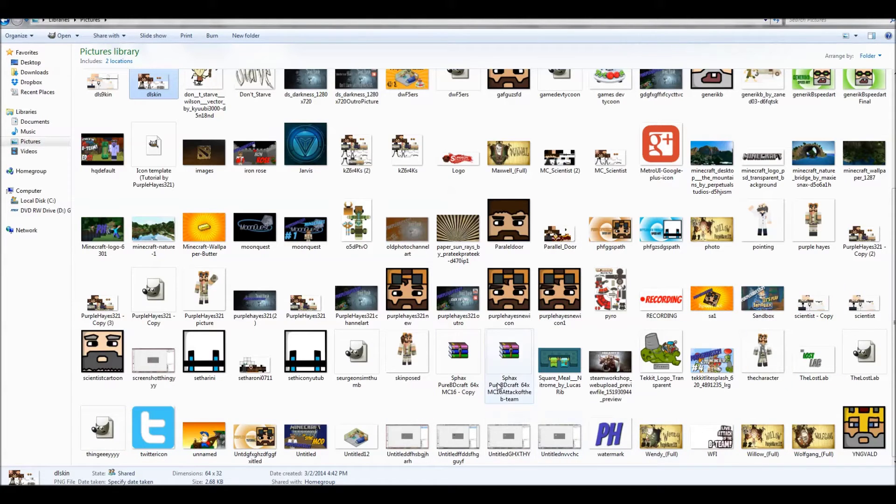
left_click(149, 358)
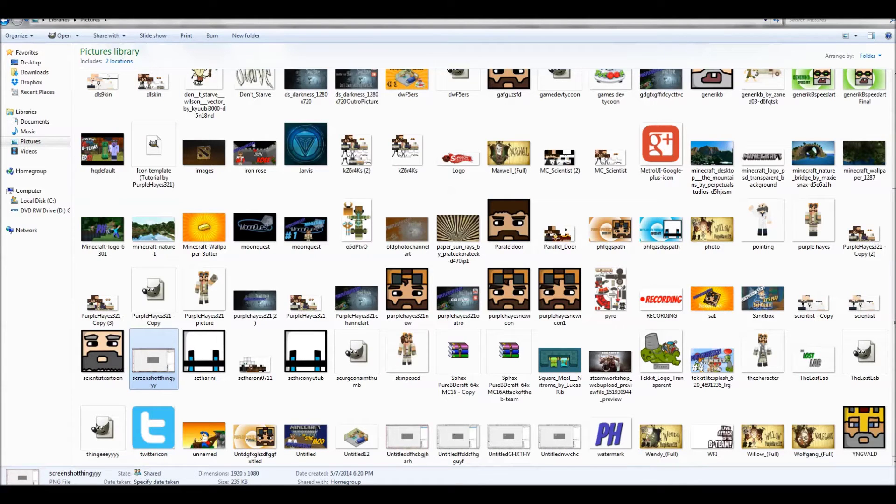
left_click(74, 456)
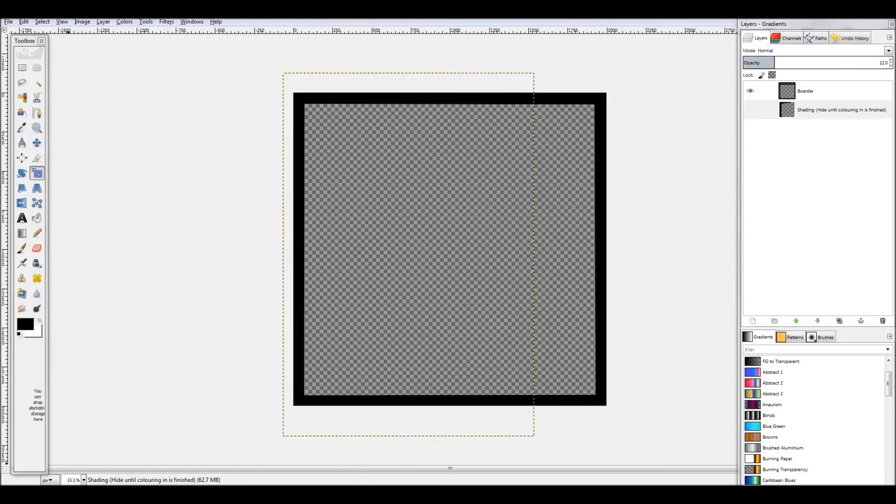
Drag screenshotthingyyy.png from a resized Explorer window onto the icon canvas, then close Explorer
key("alt+Tab")
left_click_drag(390, 20, 348, 100)
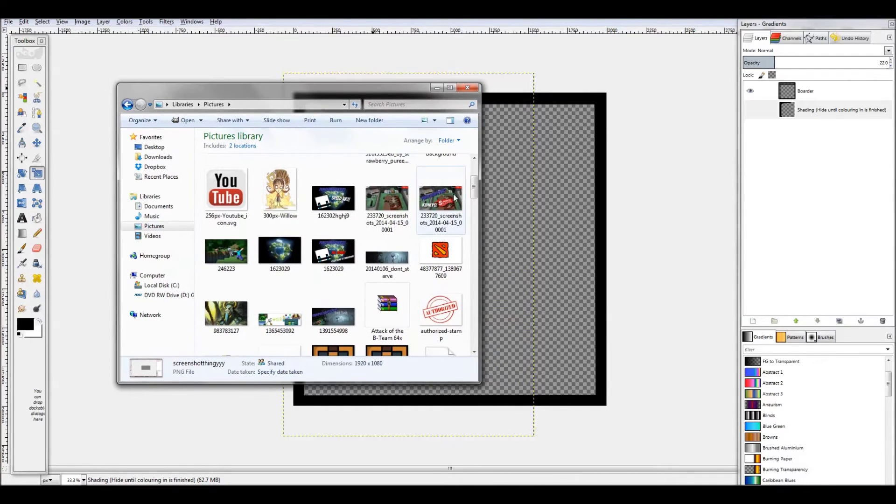
left_click_drag(474, 196, 485, 304)
left_click_drag(344, 259, 723, 109)
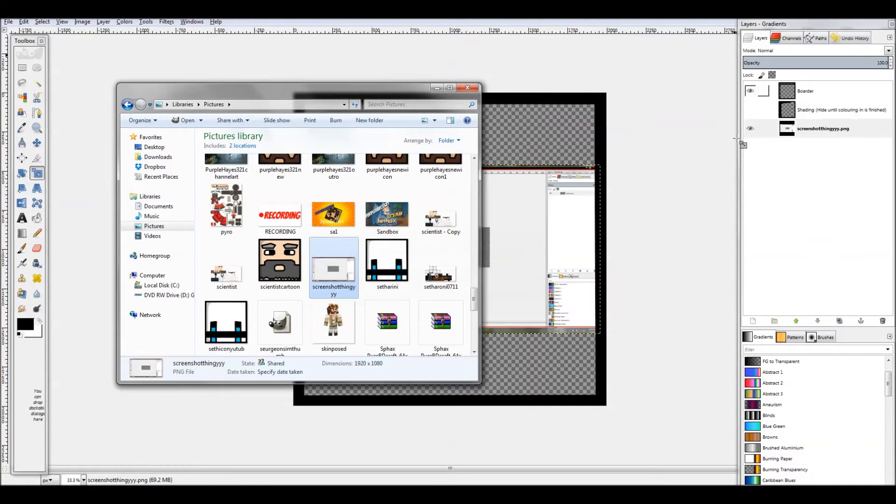
left_click(467, 87)
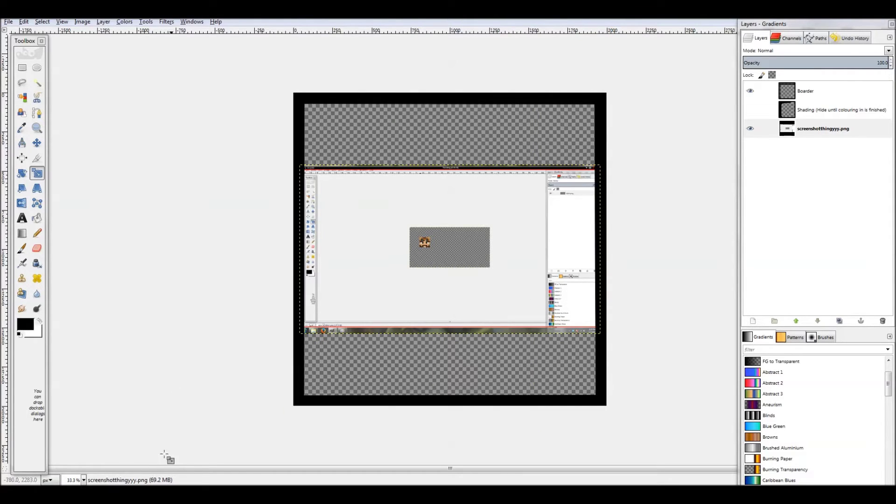
left_click(83, 480)
At 400% zoom, copy the Minecraft face into a new Pasted Layer
left_click(77, 393)
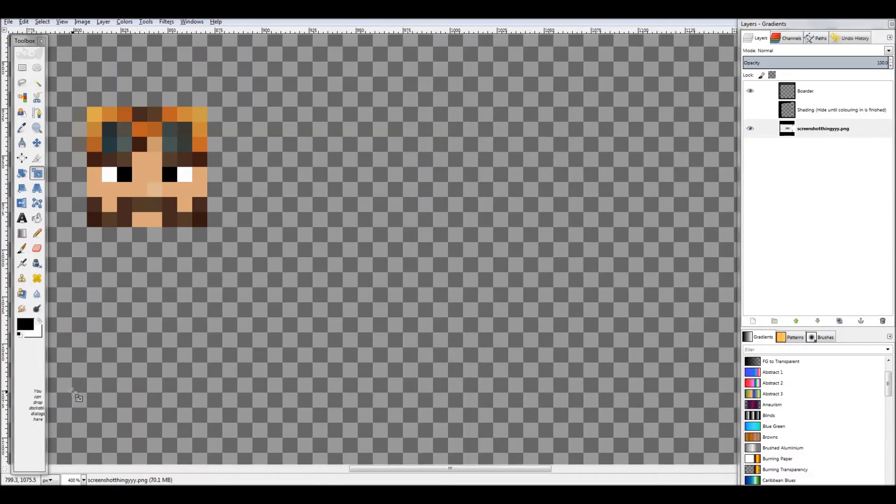
left_click(19, 69)
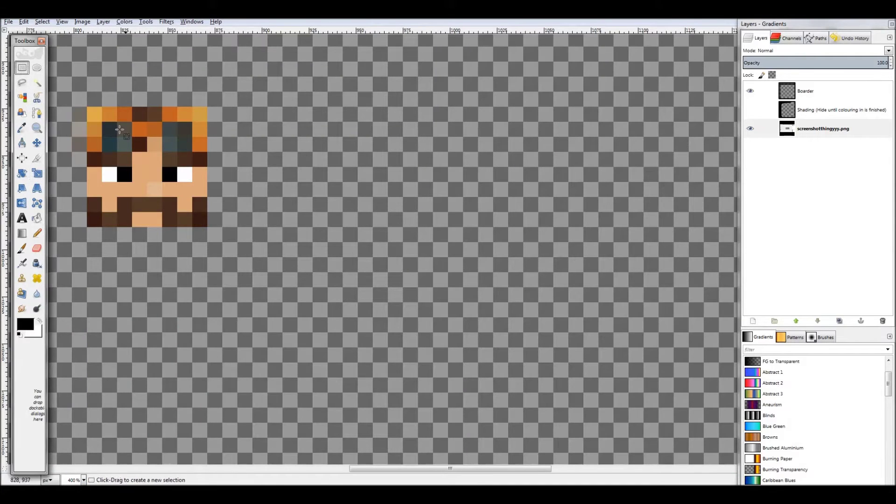
left_click_drag(87, 108, 205, 226)
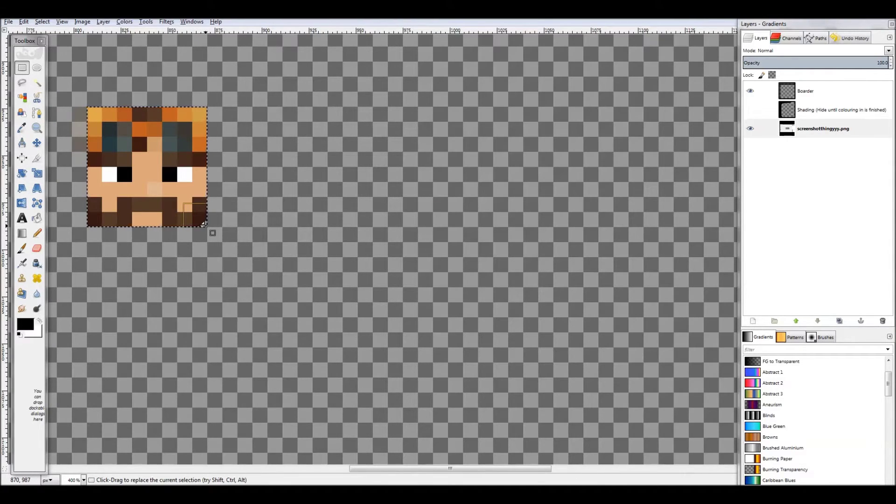
key("ctrl+c")
key("ctrl+v")
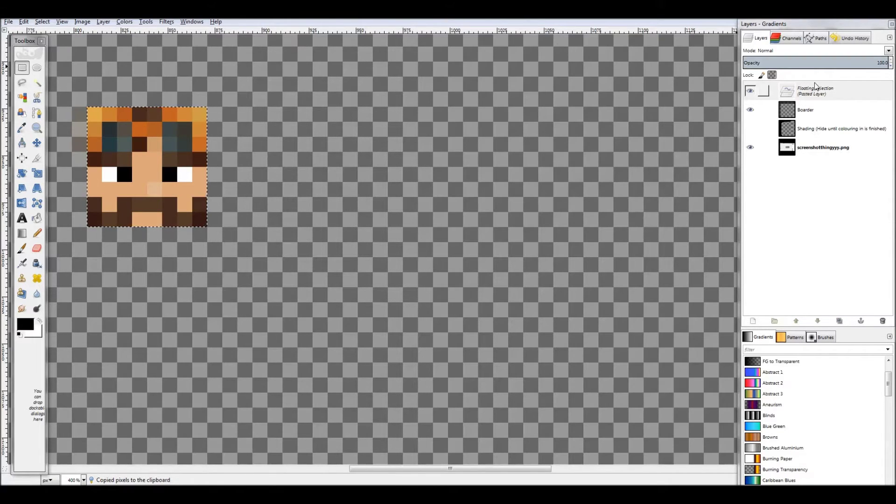
right_click(824, 95)
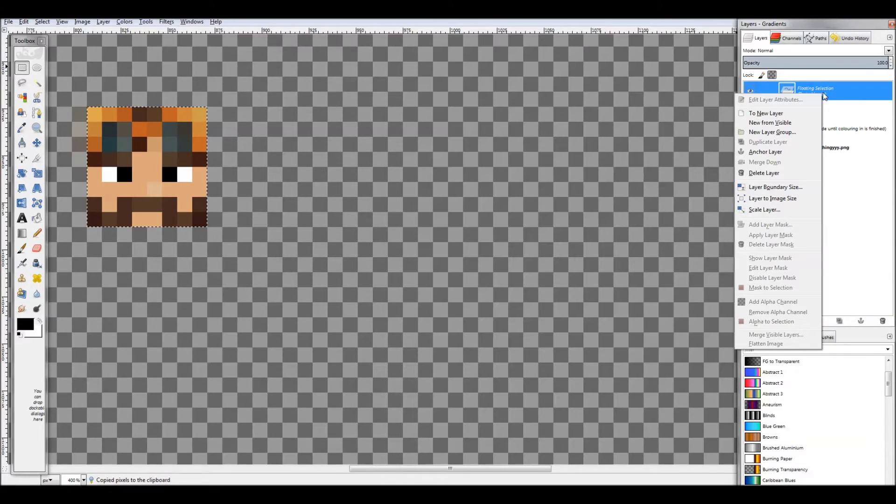
left_click(765, 113)
Delete the screenshotthingyyy.png layer
left_click(788, 148)
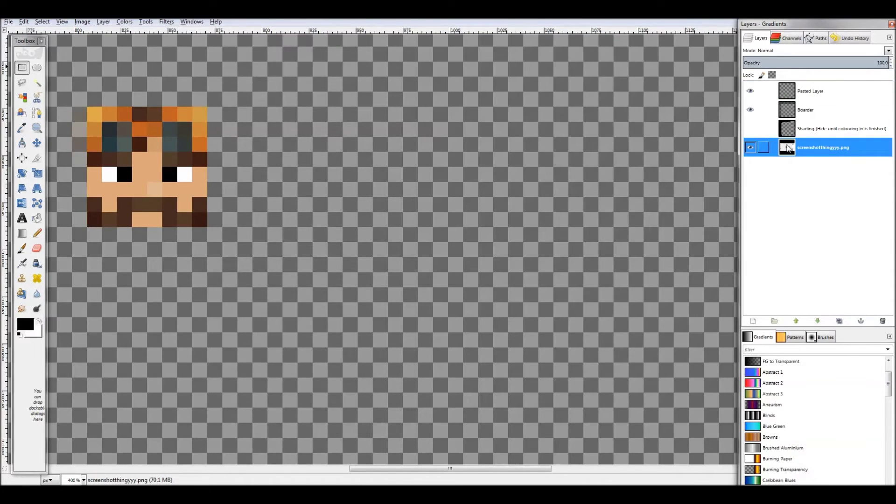
right_click(789, 148)
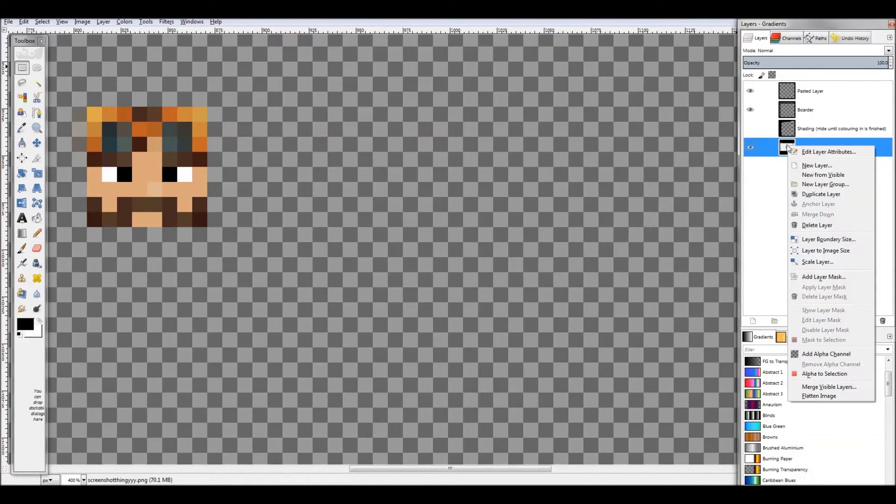
left_click(817, 225)
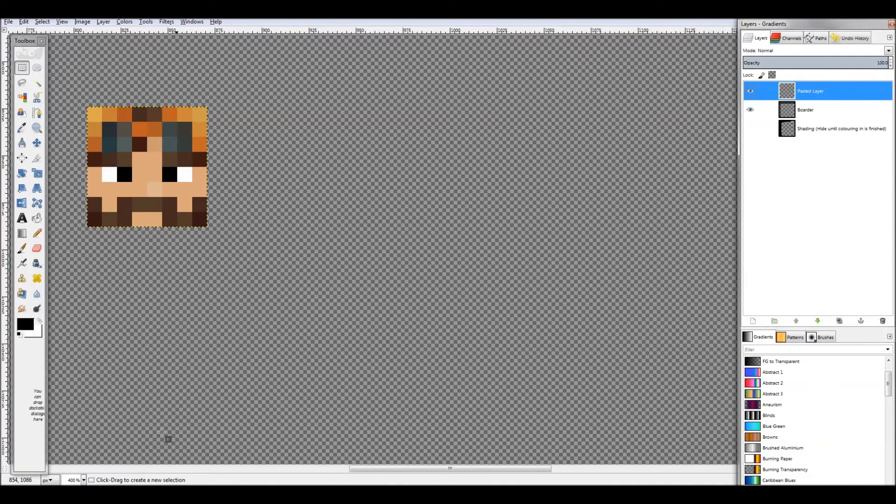
At 33.3% zoom, scale Pasted Layer to fill the bordered square and lower it beneath Boarder
left_click(85, 481)
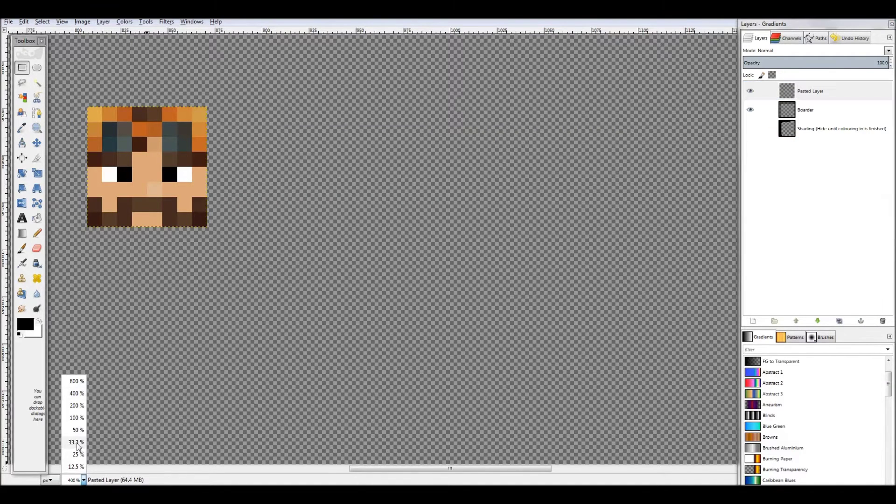
left_click(75, 443)
left_click(37, 173)
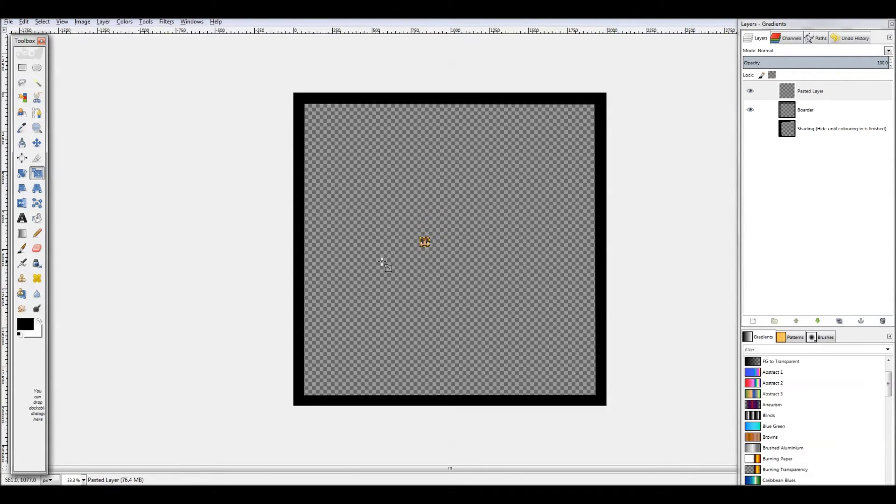
left_click(424, 242)
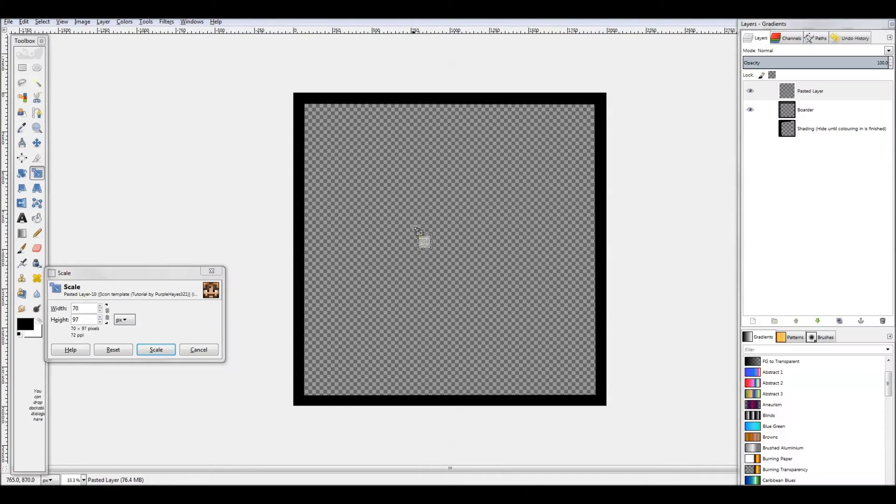
left_click_drag(422, 238, 304, 102)
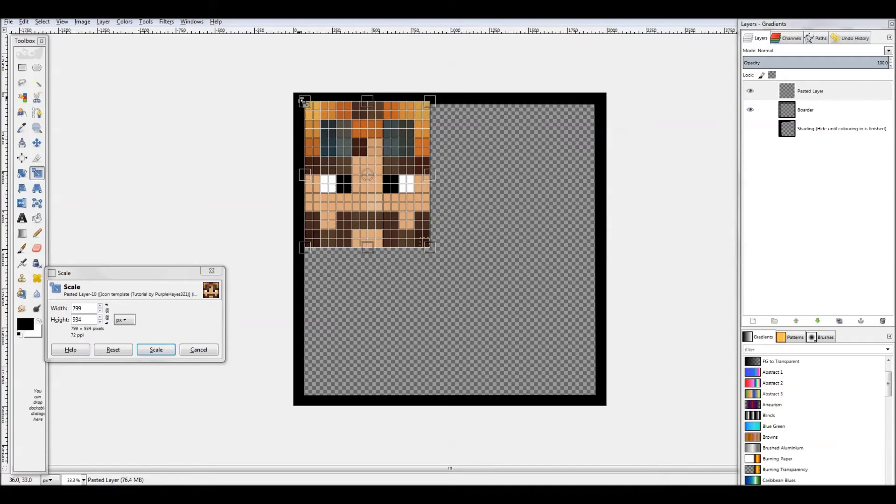
left_click_drag(430, 247, 605, 405)
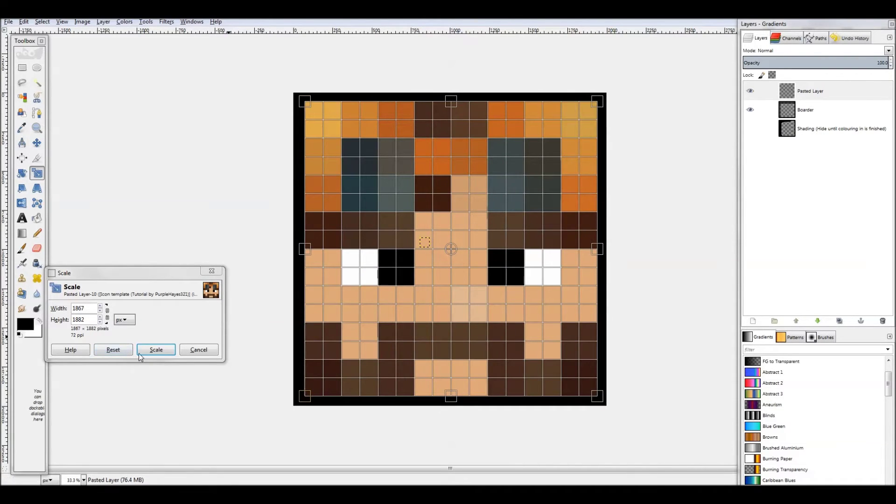
left_click(155, 350)
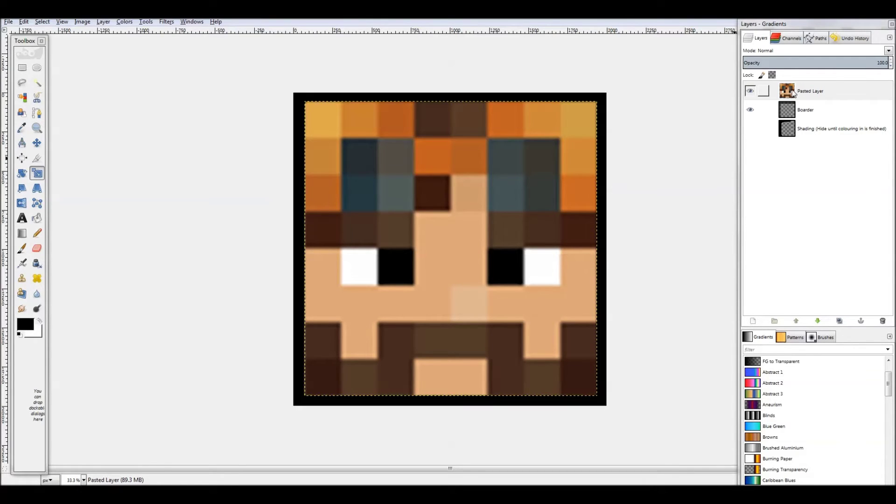
left_click(819, 323)
Send Pasted Layer to the bottom of the stack and raise Shading to the top
left_click(820, 323)
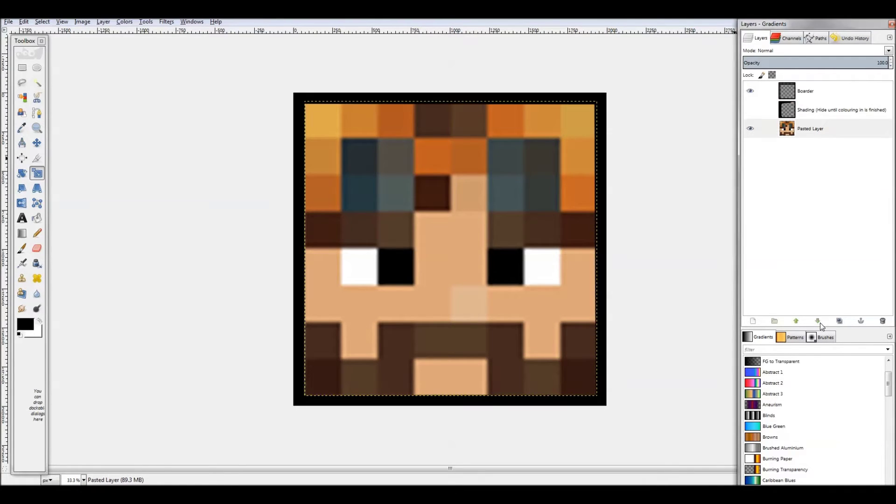
left_click(803, 109)
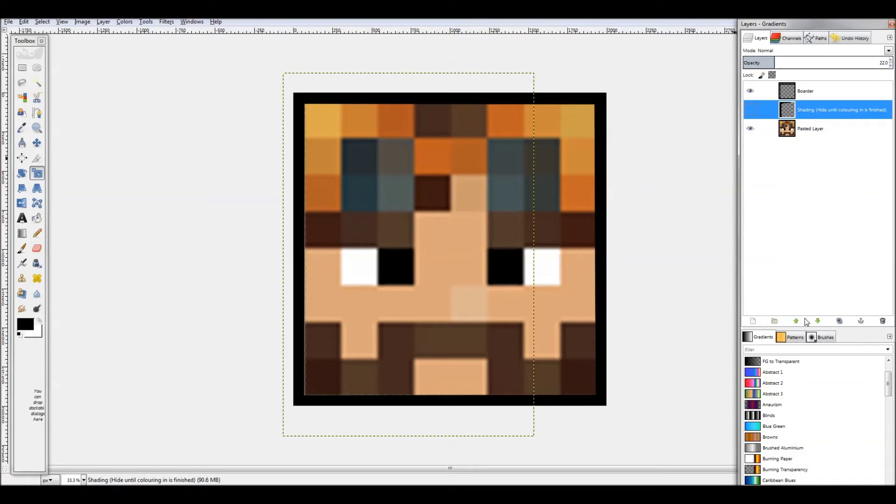
left_click(796, 322)
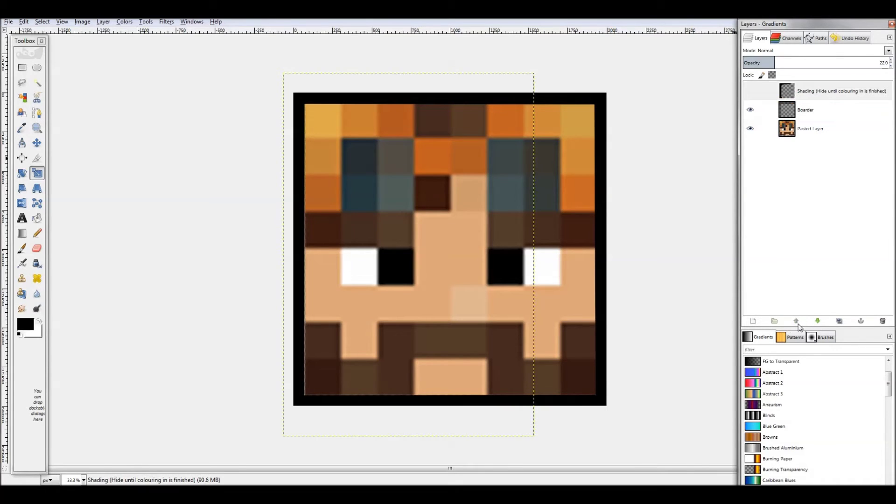
Add a new transparent layer, lower it to sit just above Pasted Layer, and select it
right_click(780, 207)
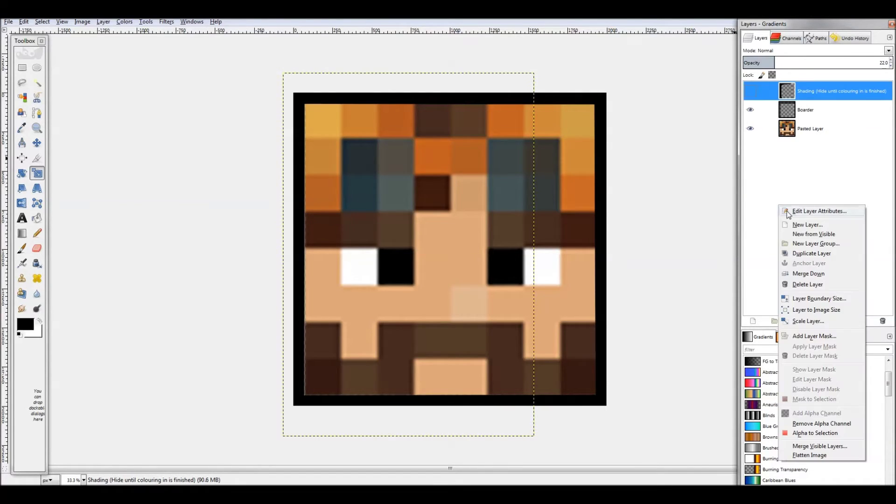
left_click(800, 223)
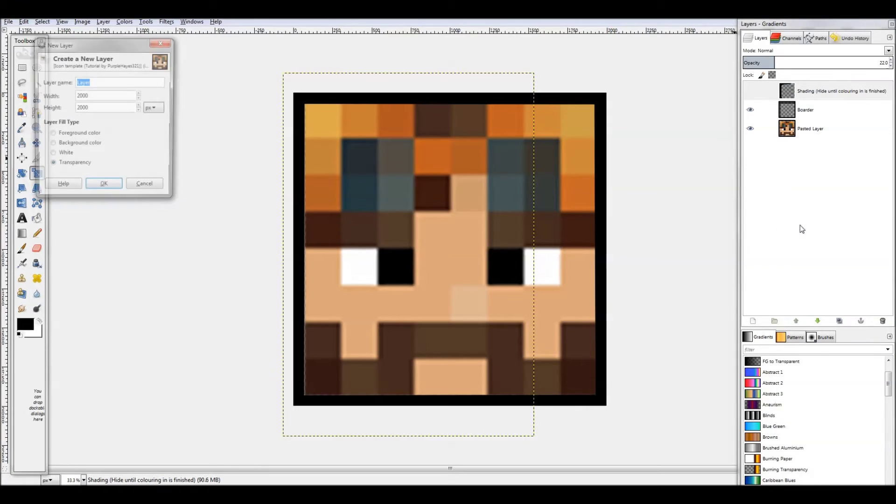
left_click(104, 187)
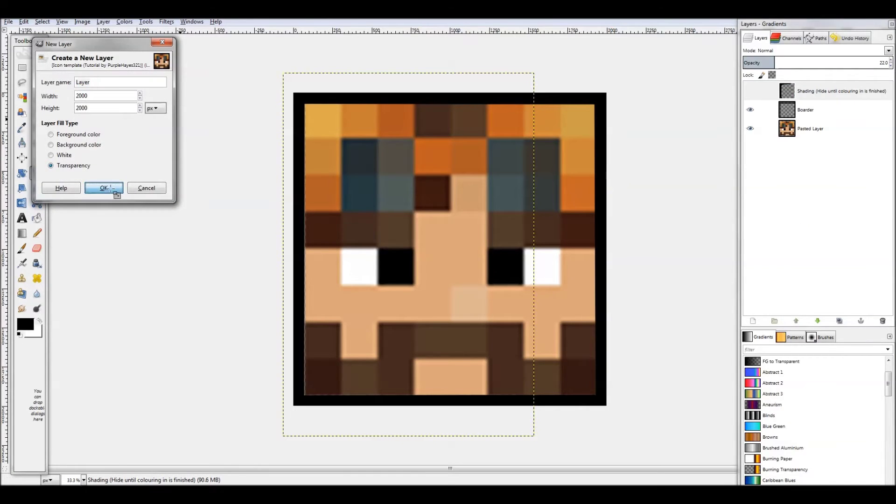
left_click(818, 321)
left_click(818, 321)
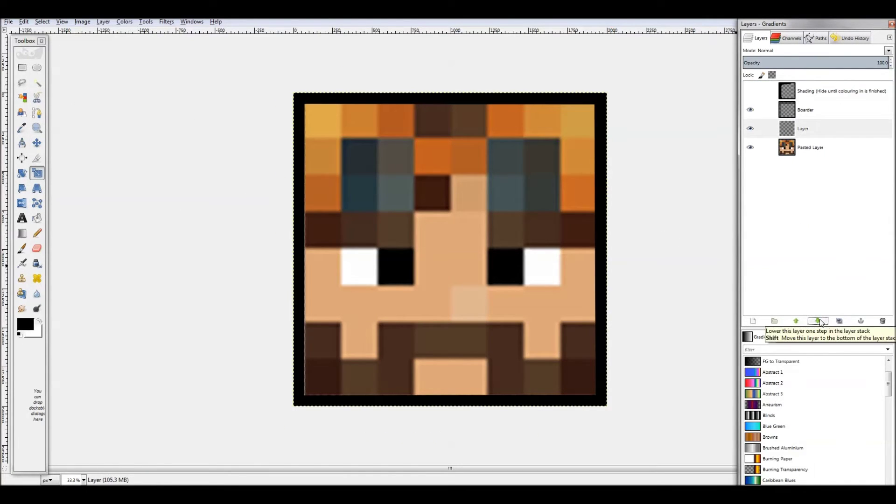
left_click(792, 126)
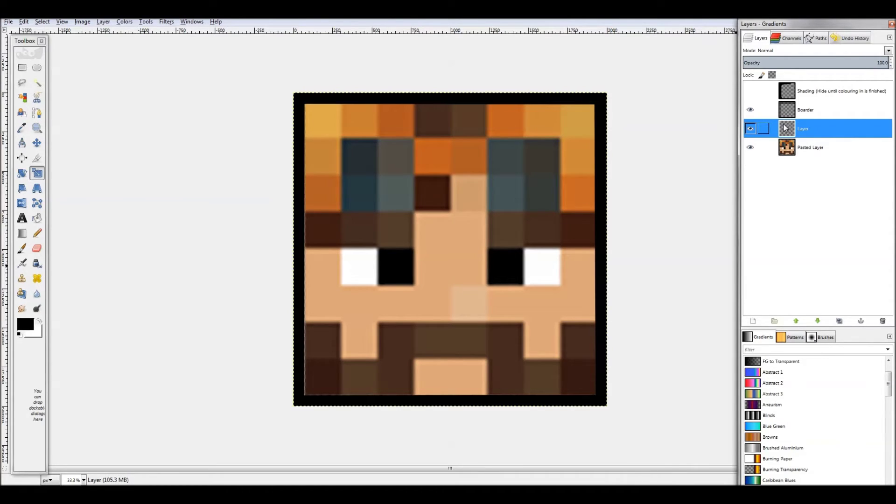
left_click(38, 233)
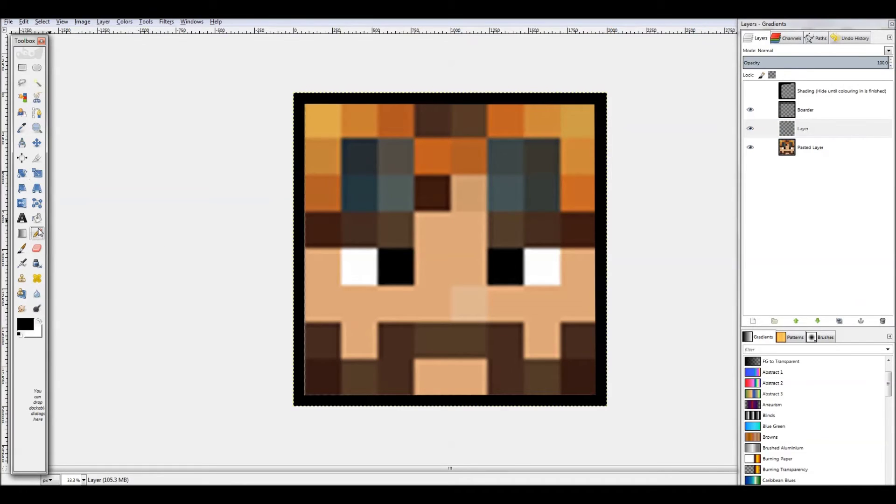
Make the Pencil stroke slightly thicker in its tool settings
double_click(39, 234)
left_click(71, 240)
left_click(71, 240)
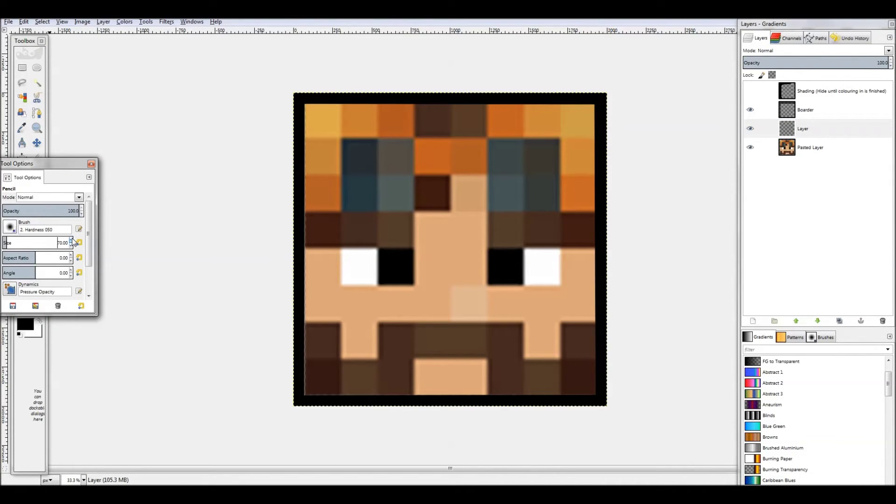
left_click(91, 163)
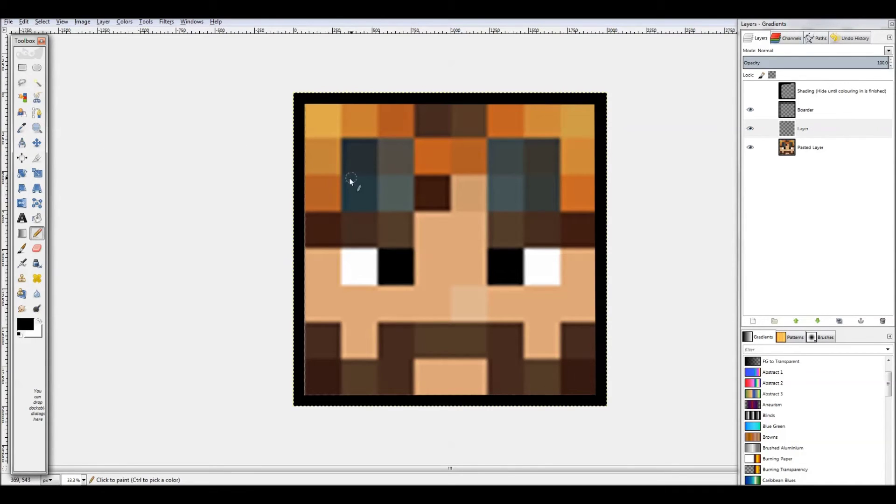
Outline the hair line and the left goggle lens in bold black
left_click(304, 213)
left_click(419, 213, "shift")
left_click(414, 103, "shift")
left_click(414, 134)
left_click(340, 134, "shift")
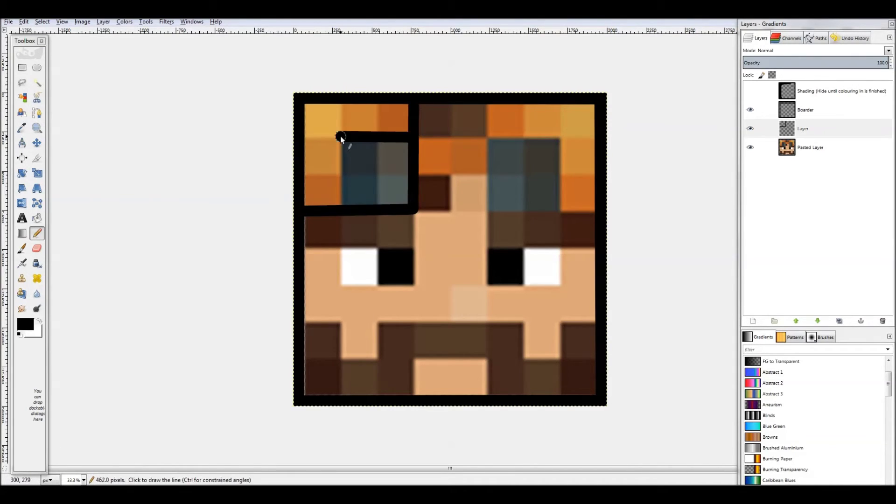
left_click(340, 205, "shift")
Outline the right goggle lens and the goggle strap between the lenses in black
left_click(601, 212)
left_click(488, 212, "shift")
left_click(489, 103, "shift")
left_click(488, 136)
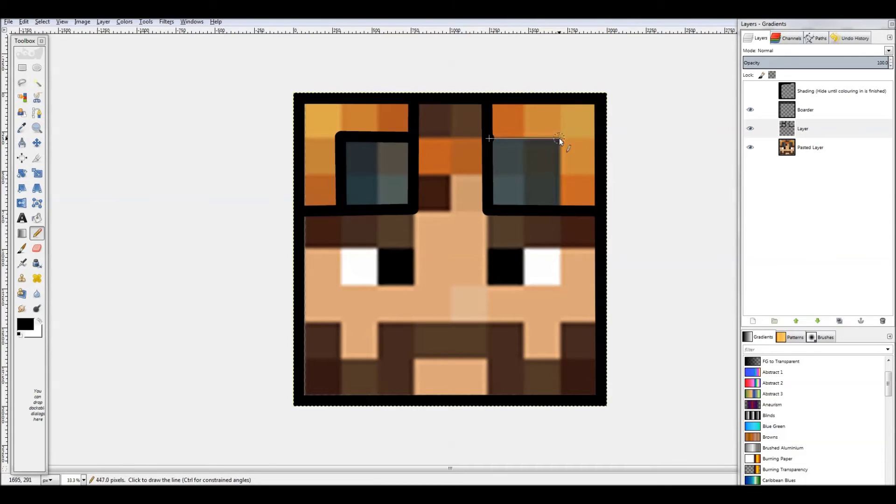
left_click(560, 136, "shift")
left_click(560, 205, "shift")
left_click(414, 136)
left_click(488, 135, "shift")
left_click(483, 176)
left_click(418, 172, "shift")
Trace the beard and mustache outline across the face from left to right edge
left_click(304, 321)
left_click(343, 326, "shift")
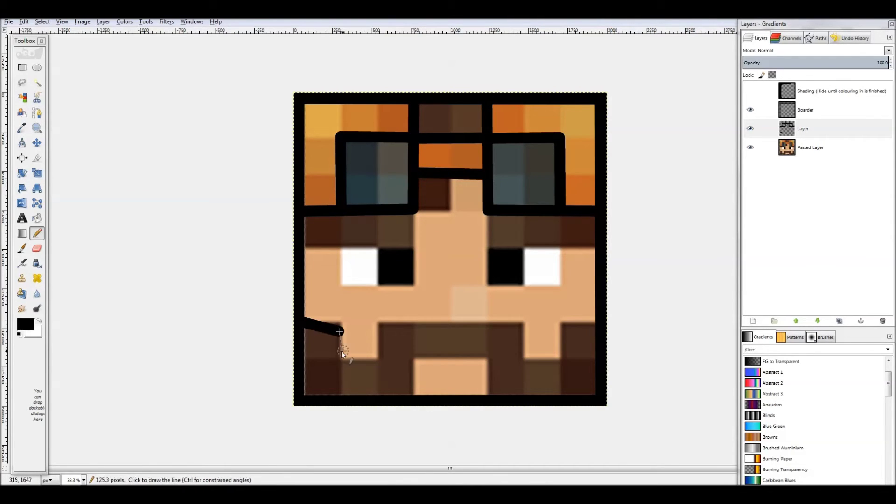
left_click(355, 360, "shift")
left_click(376, 360, "shift")
left_click(396, 321, "shift")
left_click(513, 321, "shift")
left_click(522, 359, "shift")
left_click(544, 360, "shift")
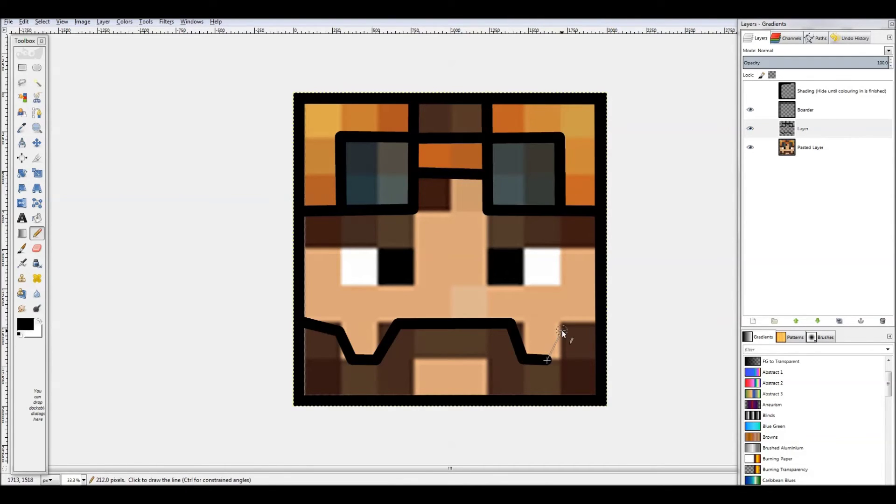
left_click(562, 328, "shift")
left_click(601, 319, "shift")
Outline the mouth down to the bottom border in black
left_click(415, 395)
left_click(476, 358, "shift")
left_click(488, 372, "shift")
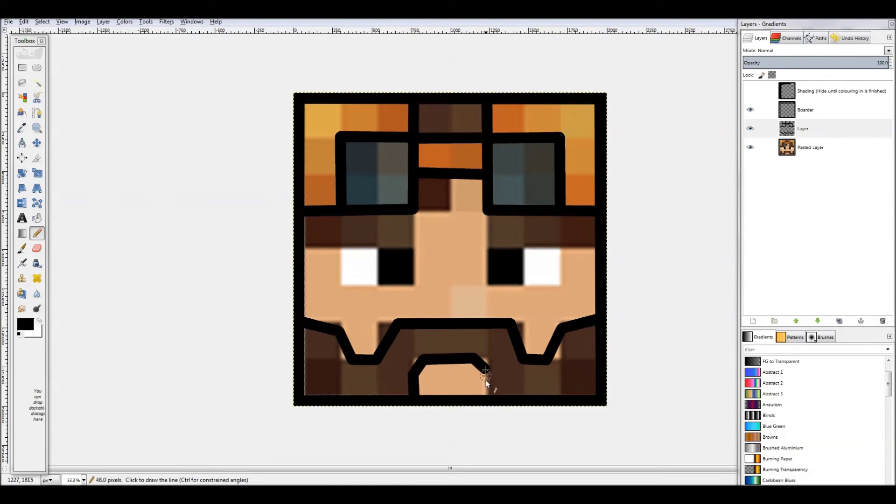
left_click(487, 396, "shift")
Draw a black outline around the left eye
left_click(351, 283)
left_click(397, 284, "shift")
left_click(413, 276, "shift")
left_click(413, 255, "shift")
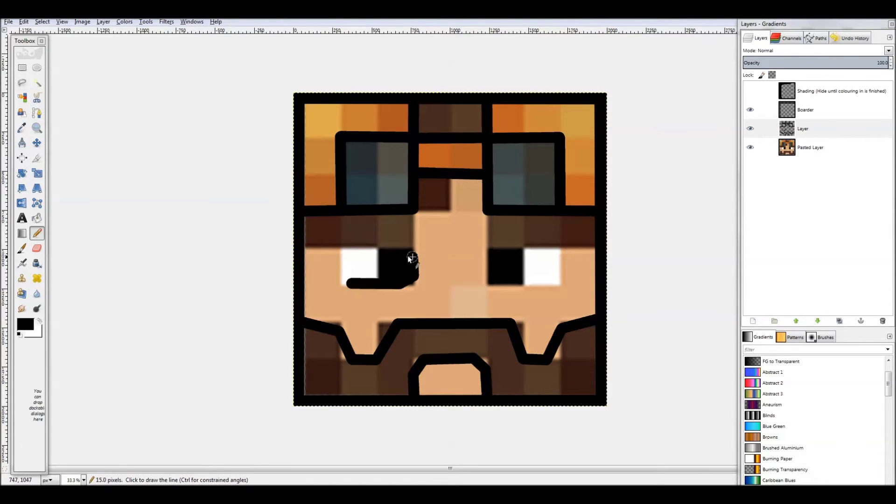
left_click(405, 249, "shift")
left_click(349, 248, "shift")
left_click(339, 259, "shift")
left_click(339, 276, "shift")
Outline the right eye in black, including its inner divider line
left_click(378, 283, "shift")
left_click(553, 248)
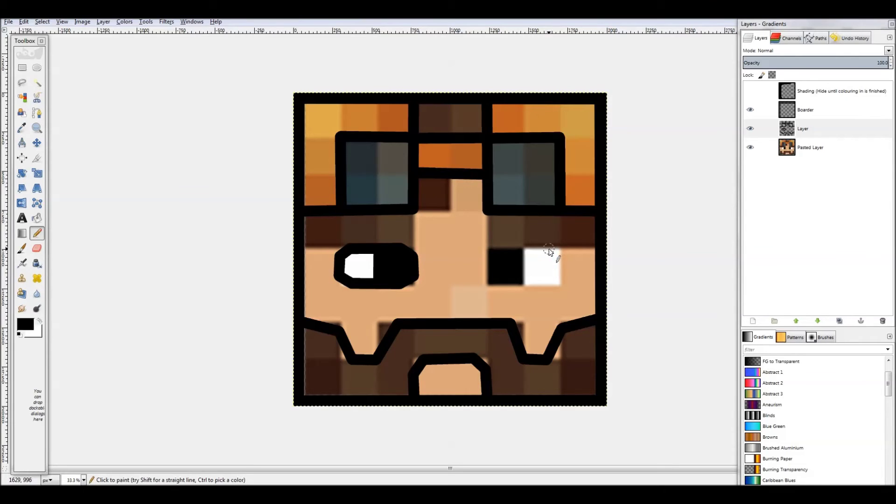
left_click(495, 247, "shift")
left_click(487, 258, "shift")
left_click(487, 278, "shift")
left_click(497, 285, "shift")
left_click(550, 284, "shift")
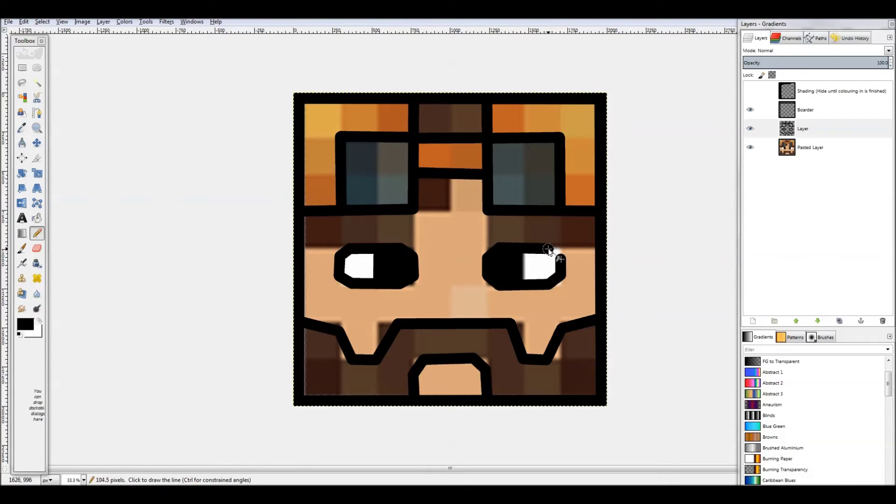
left_click(560, 276, "shift")
left_click(560, 256, "shift")
left_click(553, 248, "shift")
Fill both eye pupils black while the coloured face layer is hidden
left_click(525, 248)
left_click(525, 284, "shift")
left_click_drag(518, 262, 524, 280)
left_click_drag(401, 275, 396, 261)
left_click(750, 148)
Select the region across both eyes and scale it to make the eyes taller
left_click(22, 68)
left_click_drag(325, 243, 573, 294)
key("shift+t")
left_click(471, 252)
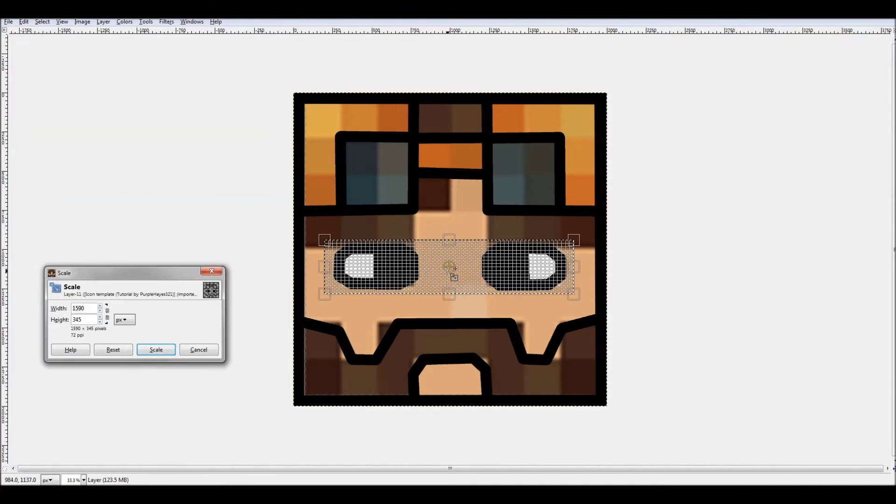
left_click(156, 350)
Outline both eyebrows in black and hide the original coloured face layer
key("n")
left_click(323, 223, "shift")
left_click(314, 244, "shift")
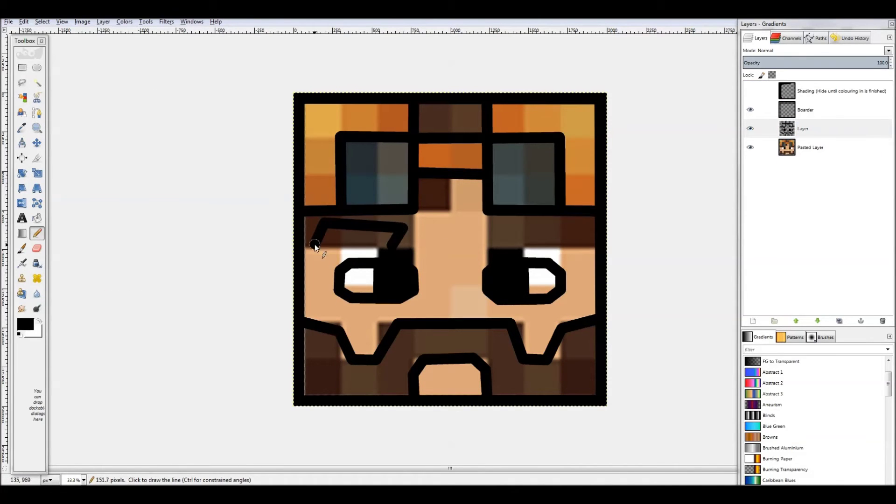
left_click(392, 243, "shift")
left_click_drag(498, 243, 485, 228)
left_click(555, 222, "shift")
left_click(574, 242, "shift")
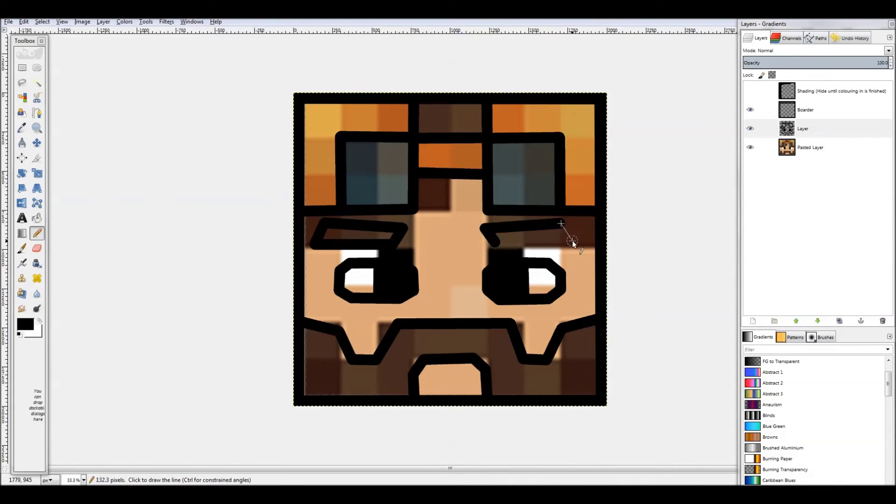
left_click(498, 243, "shift")
left_click(750, 148)
left_click(37, 248)
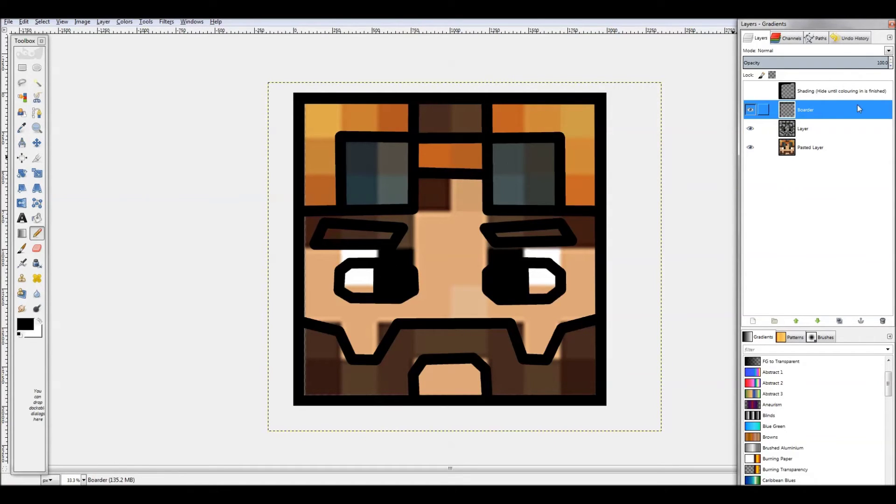
Merge Boarder down into Layer, toggle Pasted Layer to check outlines, then select it
right_click(789, 112)
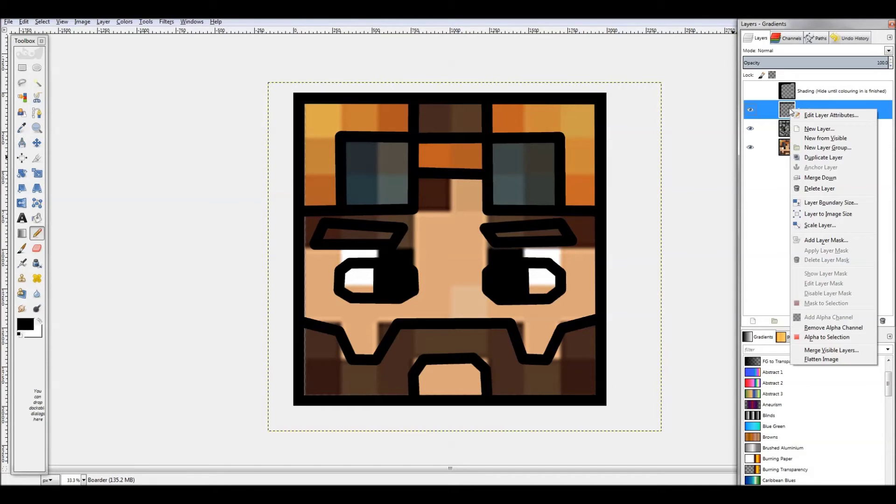
left_click(812, 178)
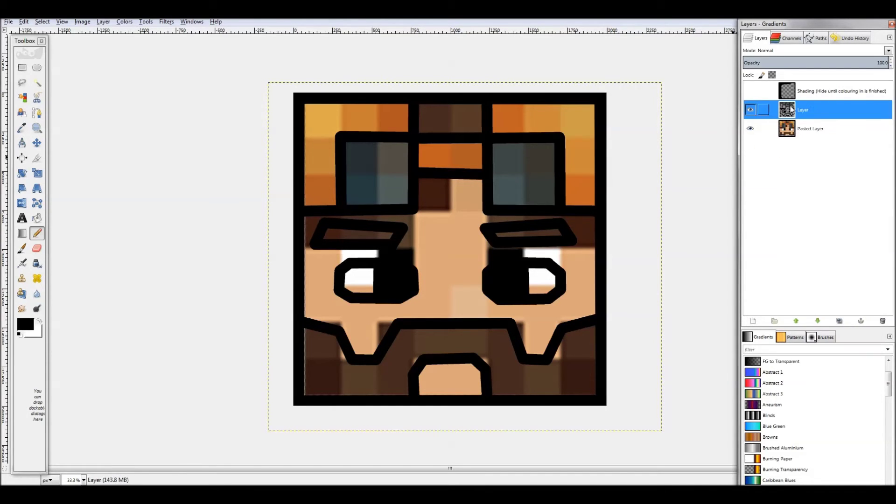
left_click(750, 129)
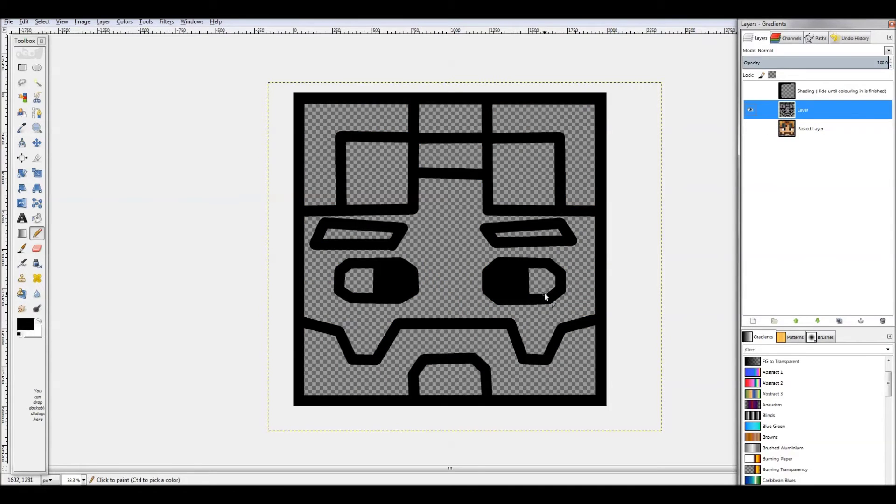
left_click(749, 128)
left_click(788, 130)
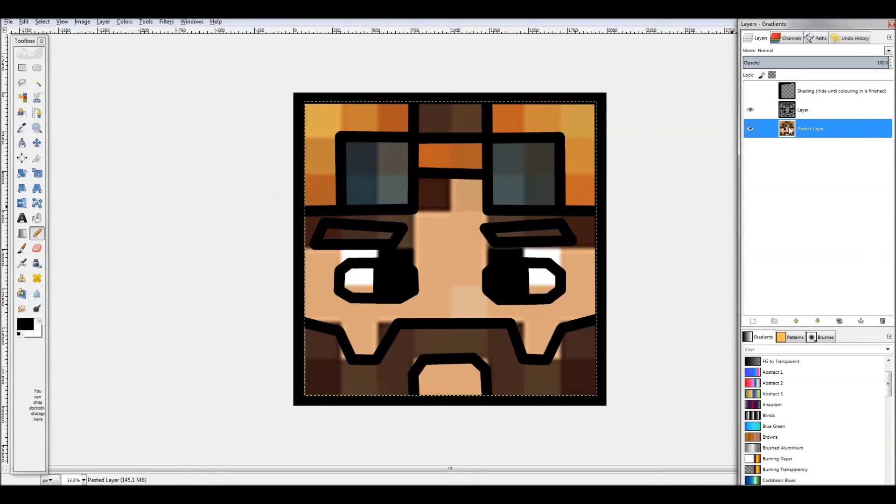
Pick the hair's light orange and fill both hair areas and the goggle band on Layer
left_click(21, 128)
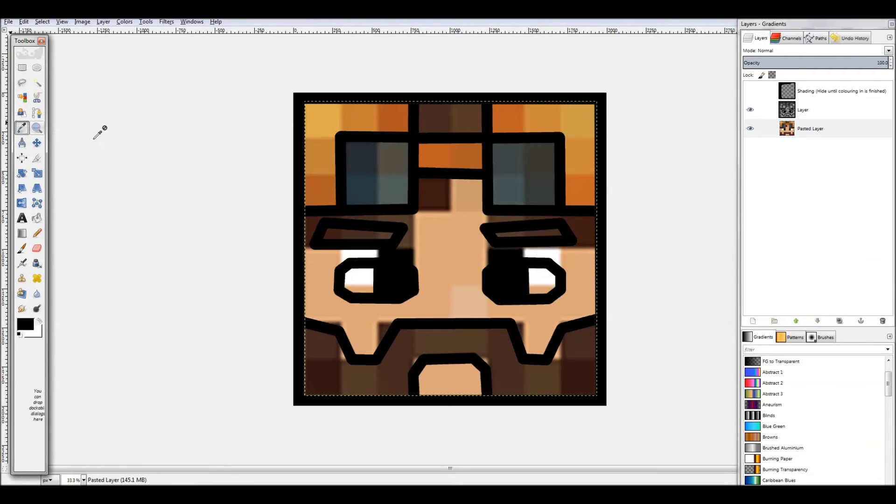
left_click(316, 131)
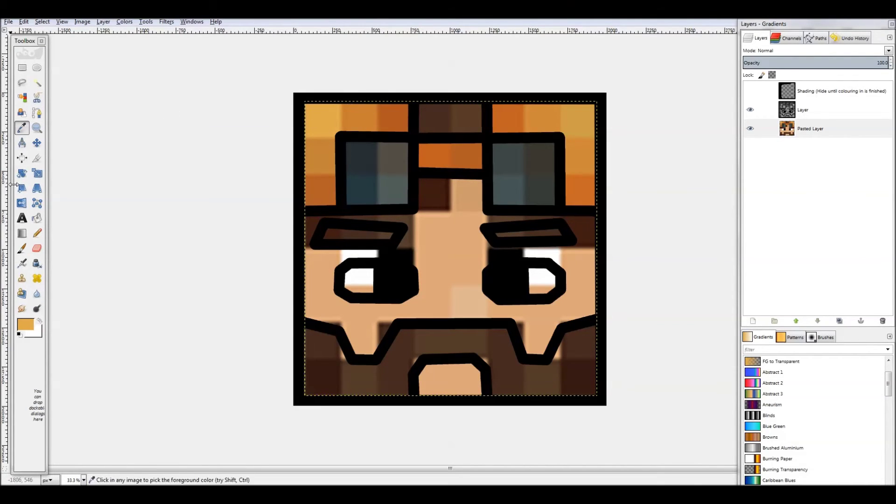
left_click(38, 217)
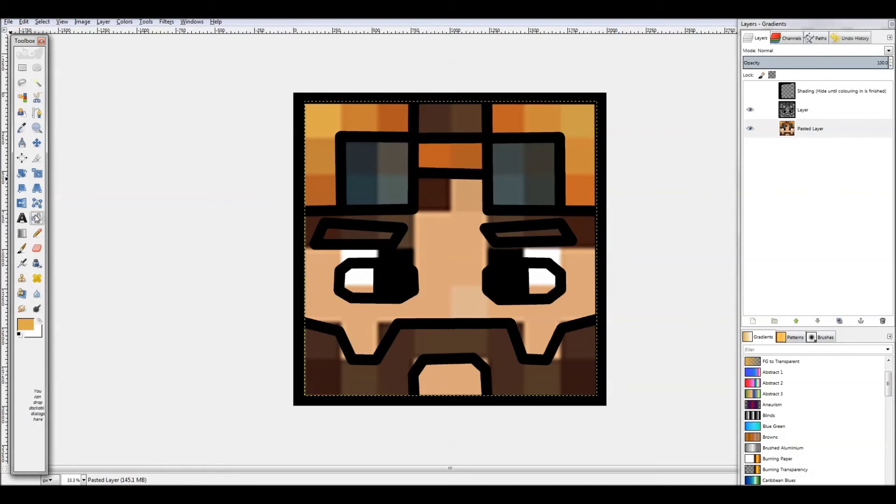
left_click(787, 114)
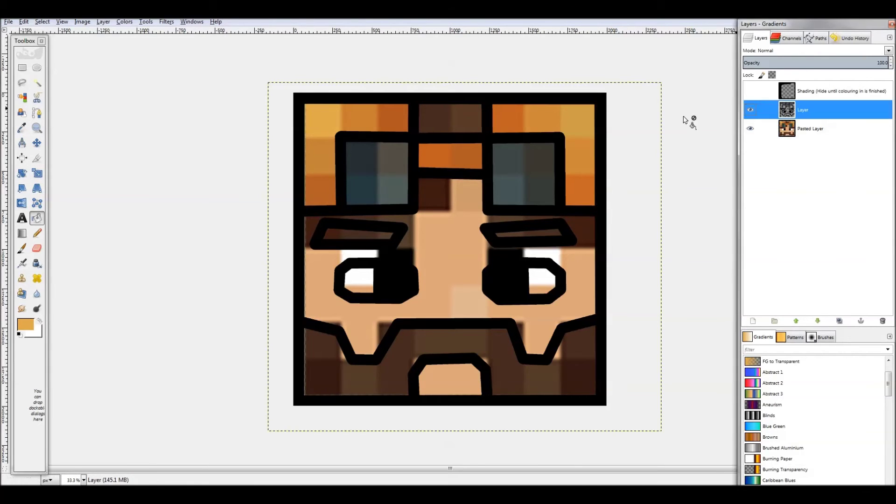
left_click(361, 117)
left_click(444, 153)
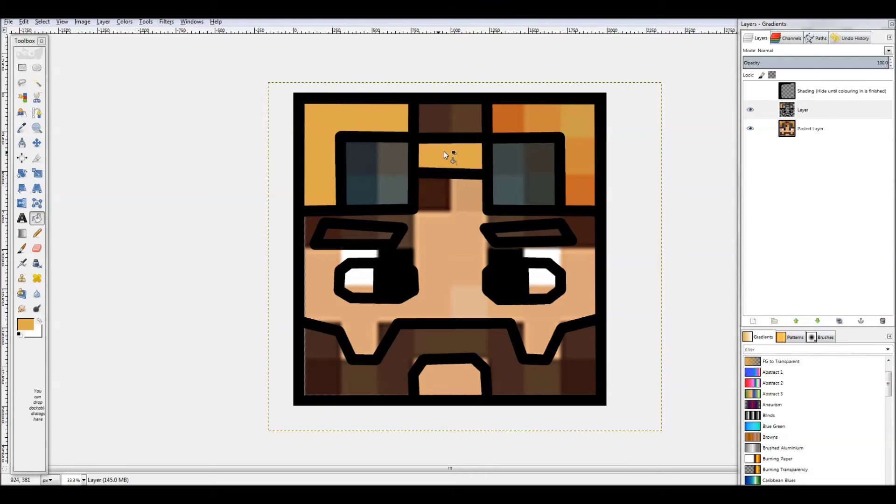
left_click(532, 121)
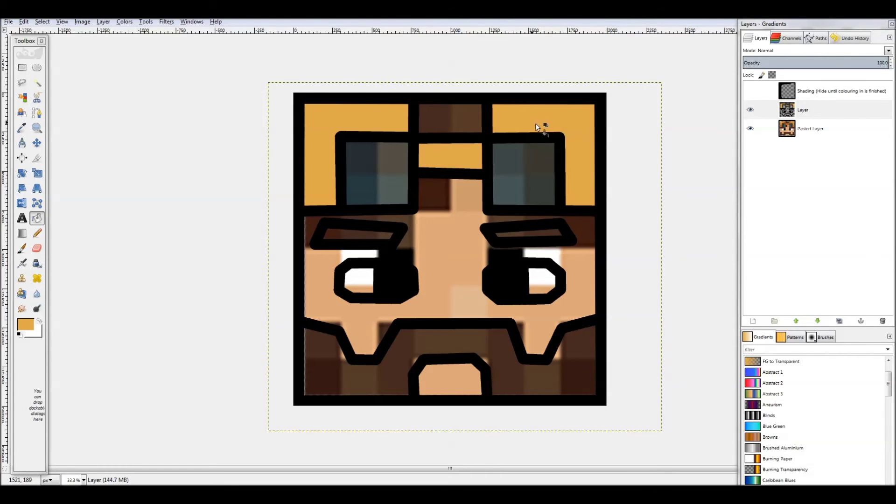
Pick the lens dark slate and flat-fill both goggle lenses on Layer
left_click(790, 131)
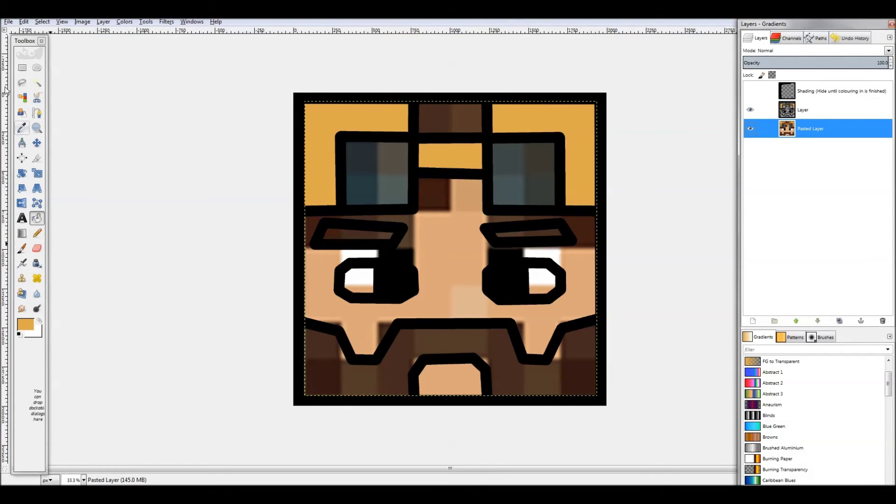
left_click(22, 127)
left_click(367, 182)
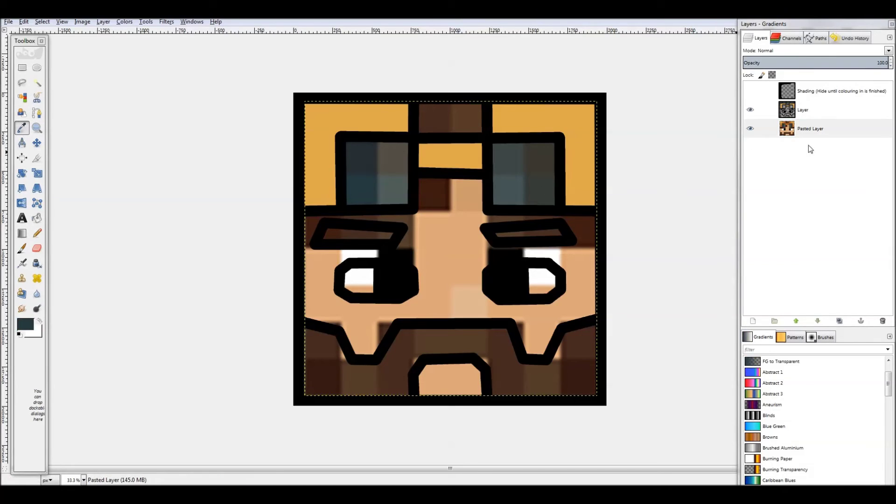
left_click(794, 111)
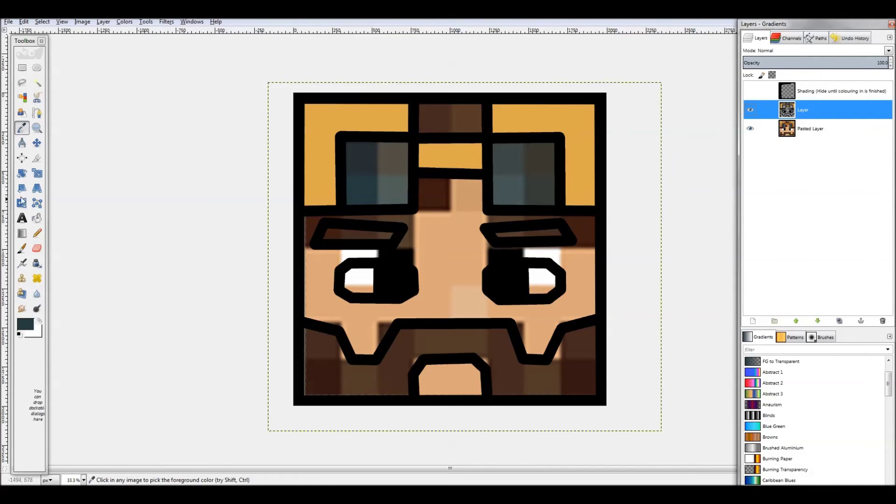
left_click(37, 218)
left_click(357, 179)
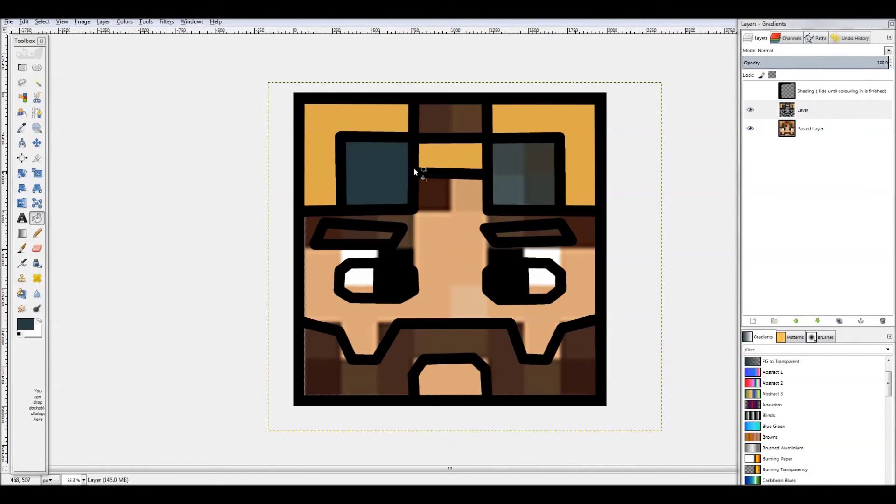
left_click(528, 162)
left_click(764, 128)
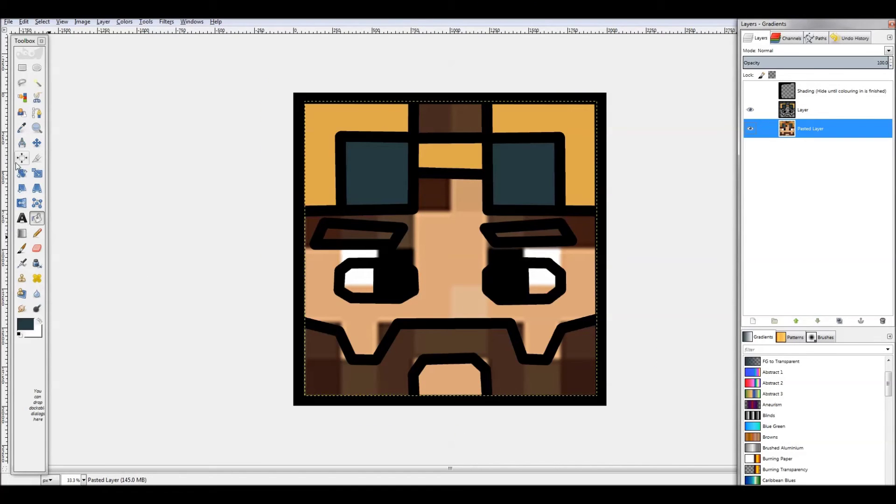
Pick the beard's dark brown and fill an eyebrow, the patch above the goggle bridge, and the beard
left_click(22, 128)
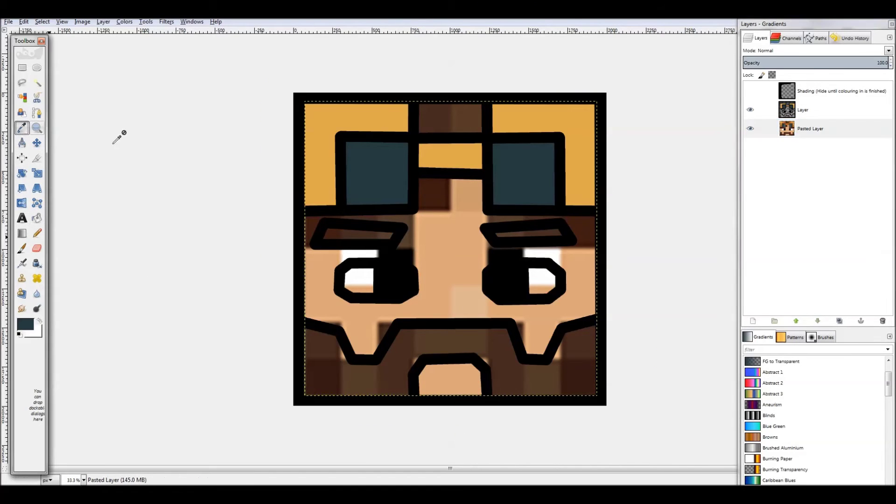
left_click(406, 360)
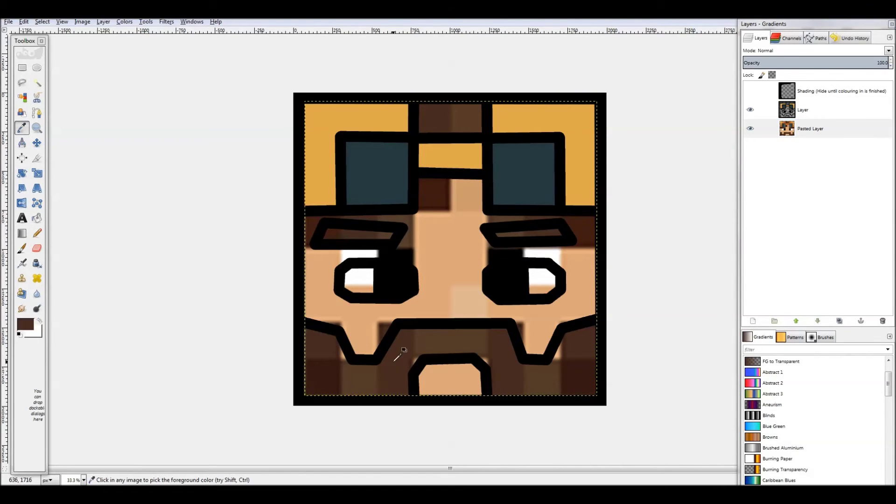
left_click(37, 218)
left_click(804, 110)
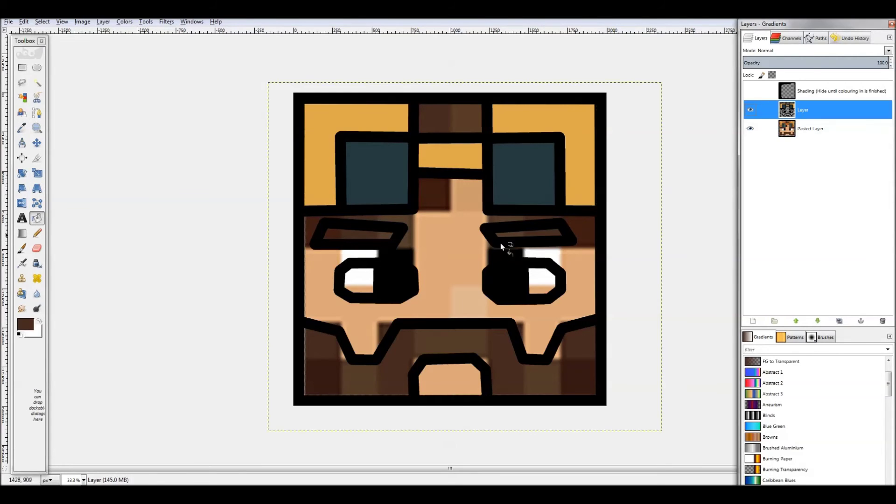
left_click(363, 233)
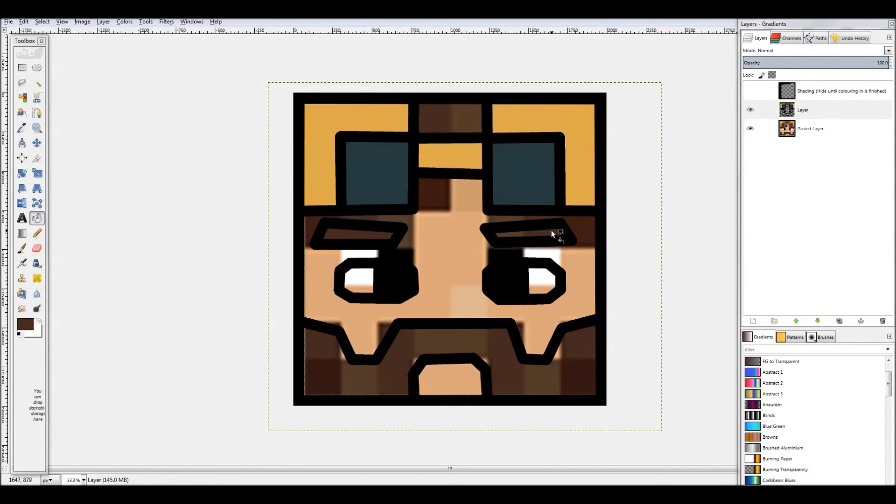
left_click(436, 123)
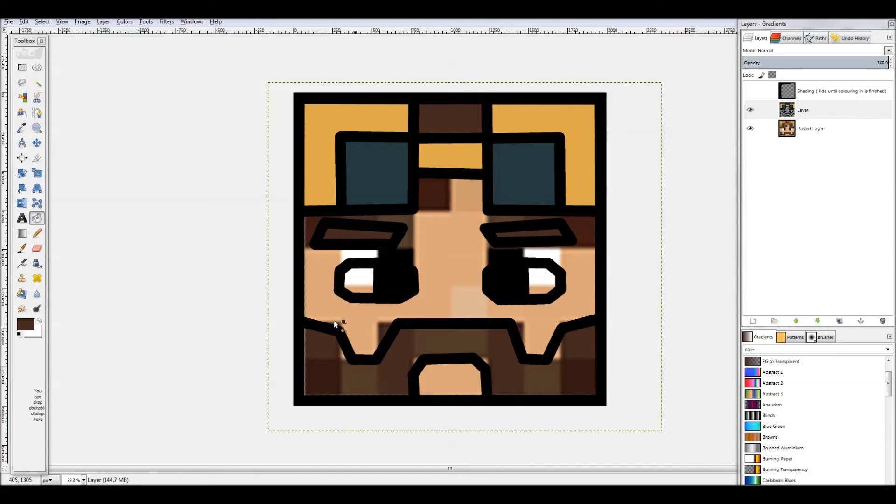
left_click(320, 357)
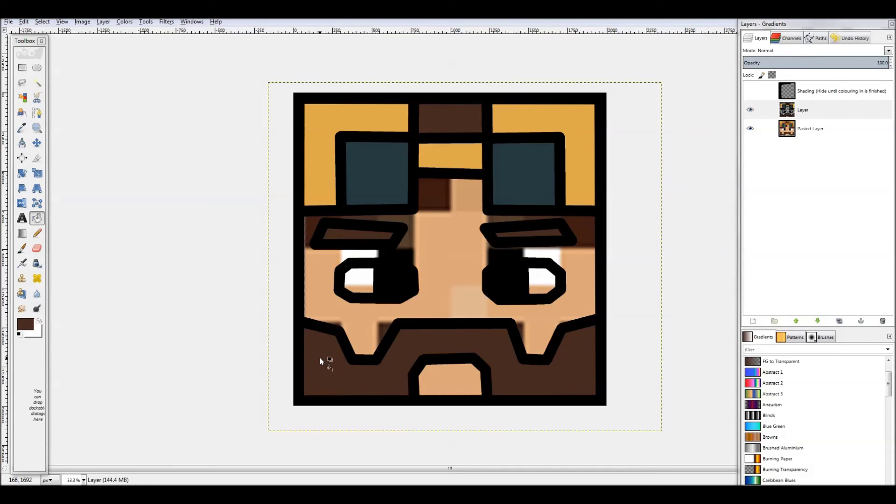
Undo the stray brown dot on the goggles and set the Pencil's drawing colour to black
double_click(37, 233)
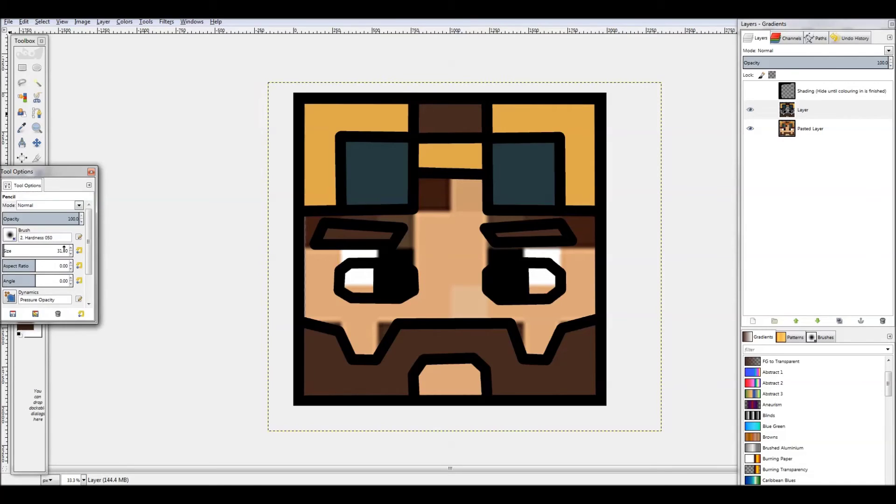
scroll(71, 251, "up", 17)
left_click(91, 172)
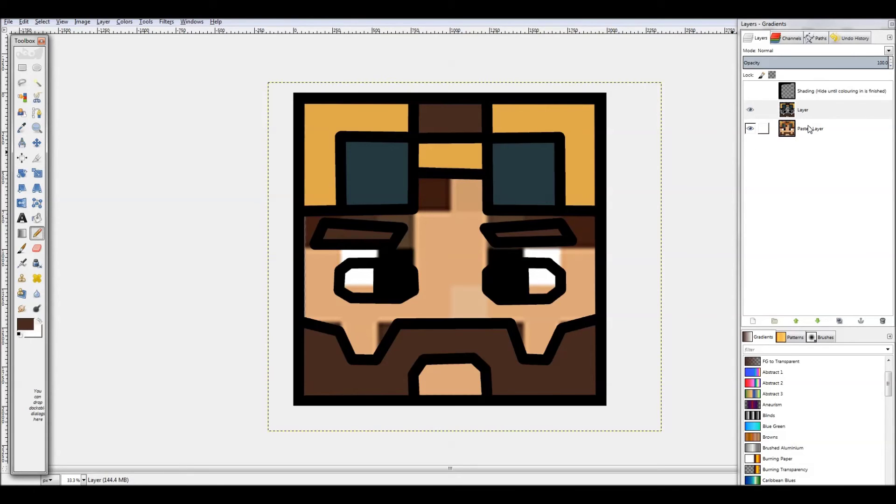
left_click(446, 174)
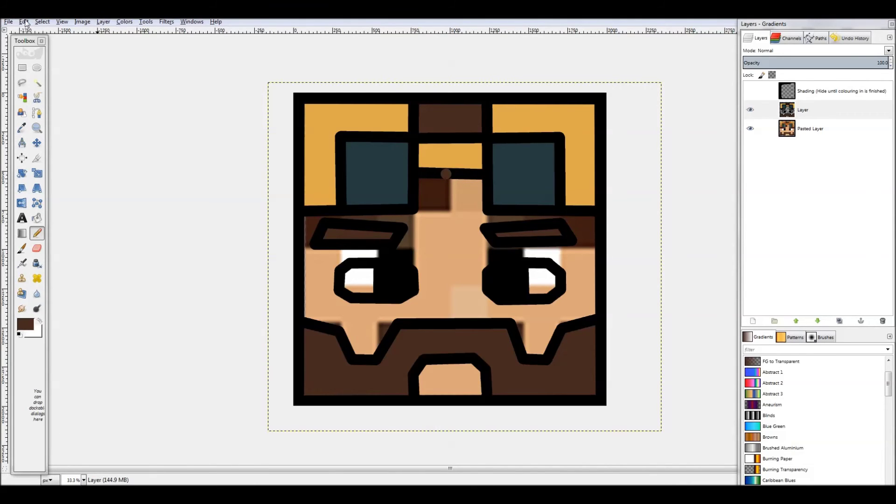
left_click(24, 22)
left_click(31, 33)
left_click(29, 326)
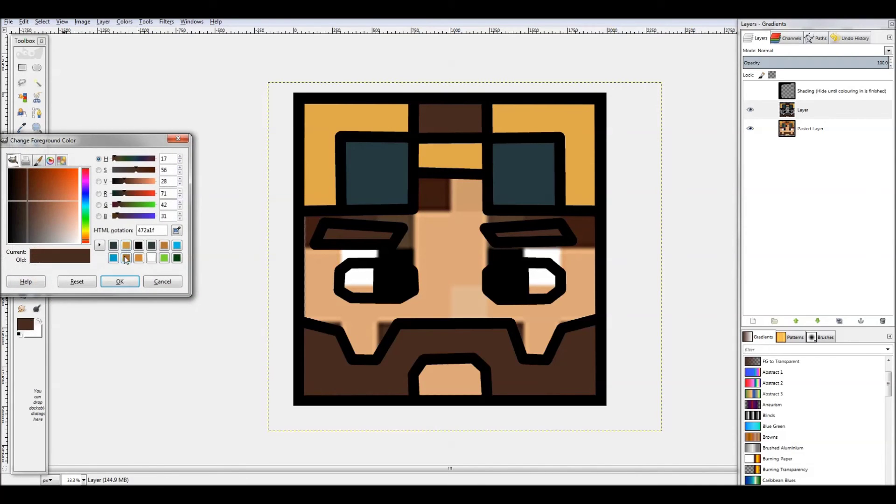
left_click(138, 245)
left_click(120, 281)
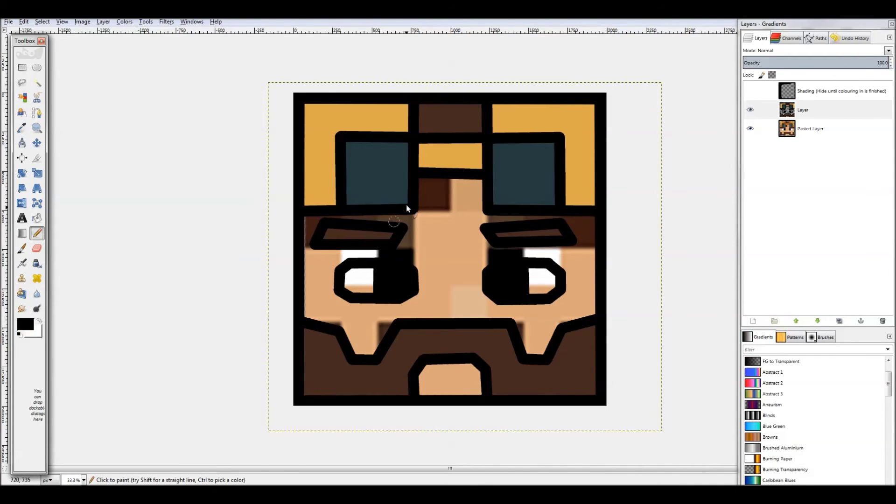
Draw a pointed hair tuft outline from the goggle bridge down onto the forehead
left_click(450, 174)
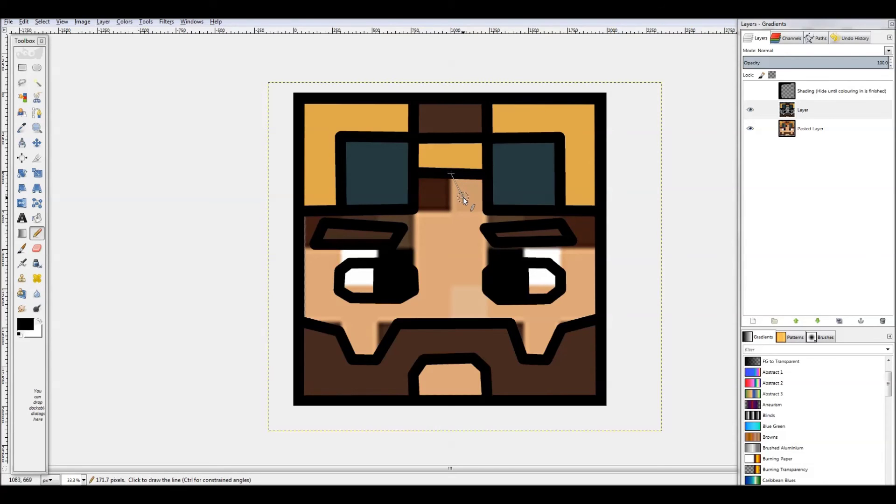
left_click(445, 225, "shift")
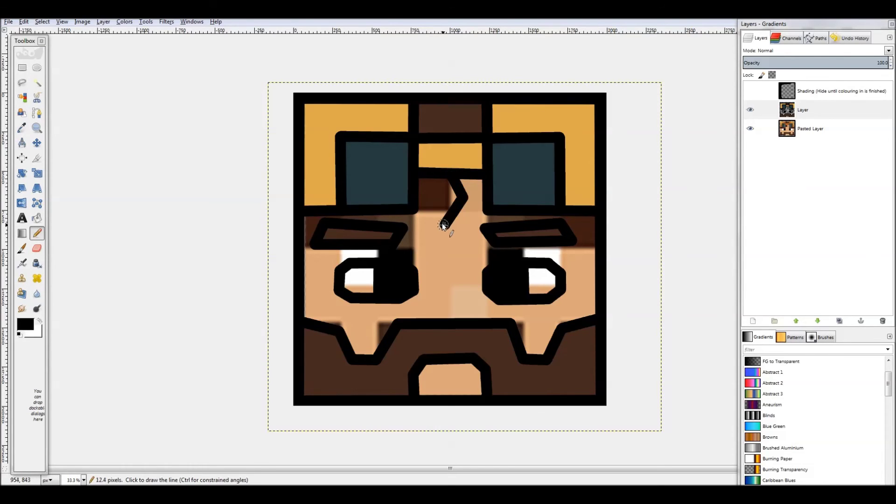
left_click(437, 202, "shift")
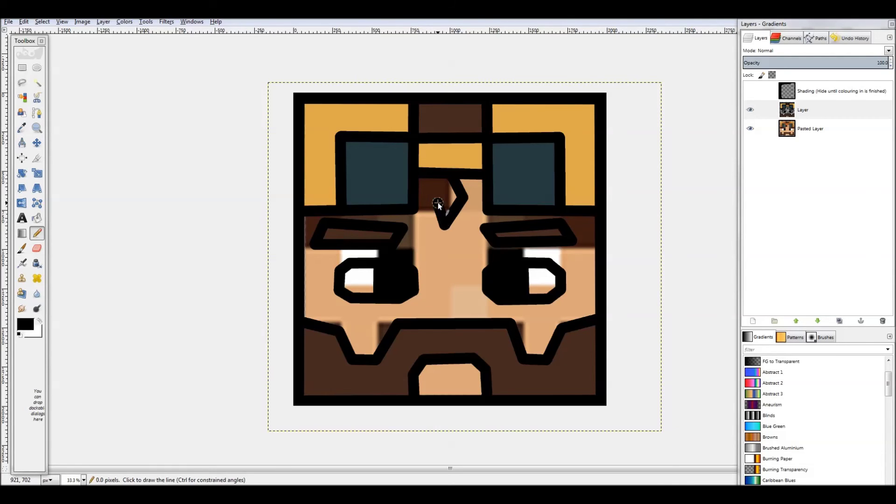
left_click(414, 198, "shift")
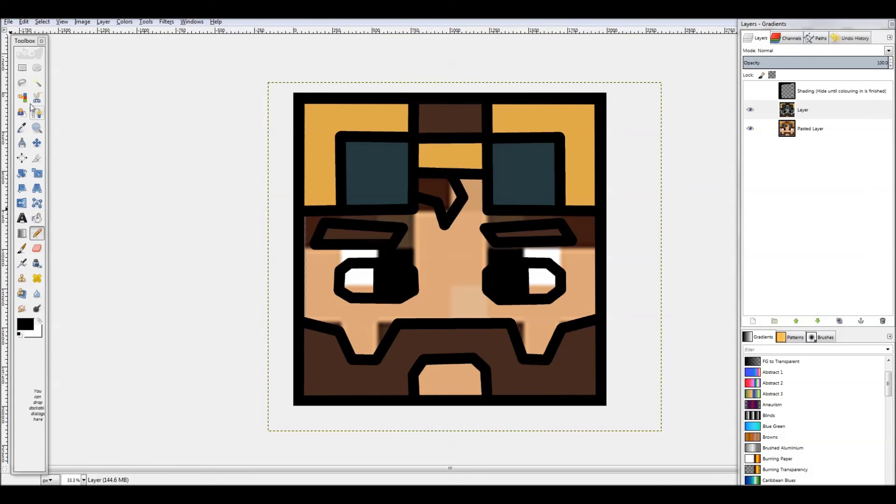
Fill the hair tuft with the eyebrow's dark brown and toggle Pasted Layer to check coverage
left_click(24, 127)
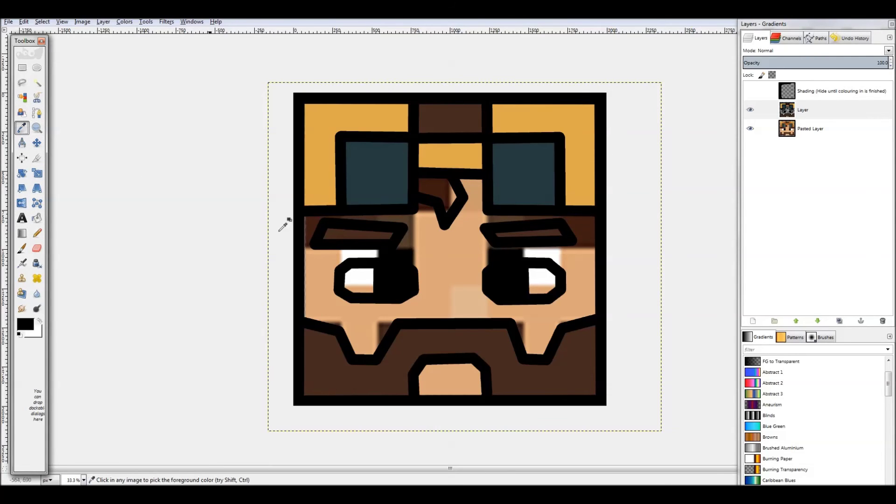
left_click(332, 232)
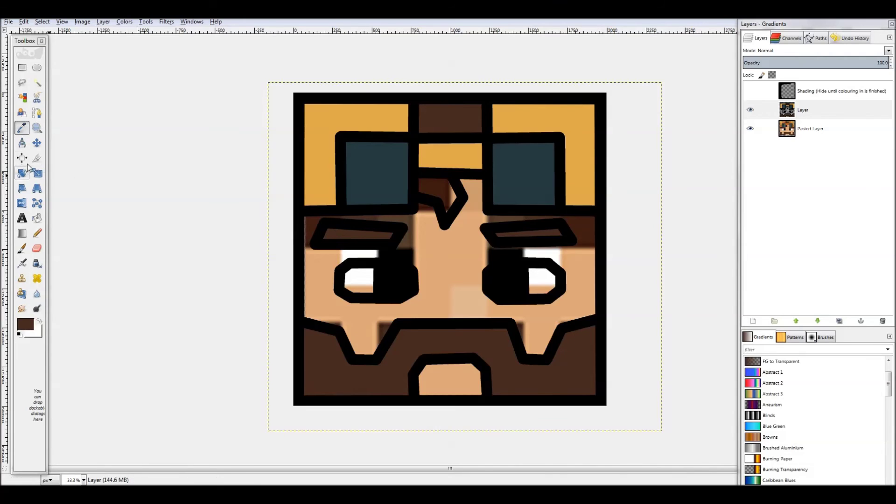
left_click(37, 218)
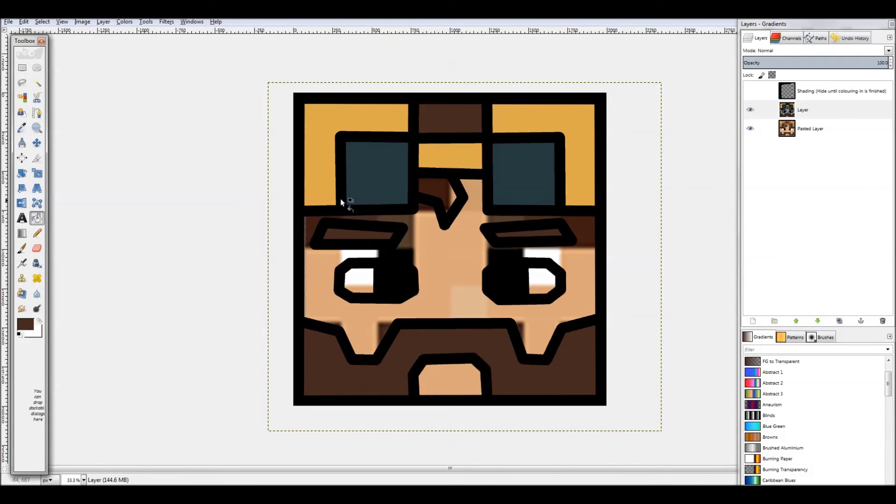
left_click(442, 187)
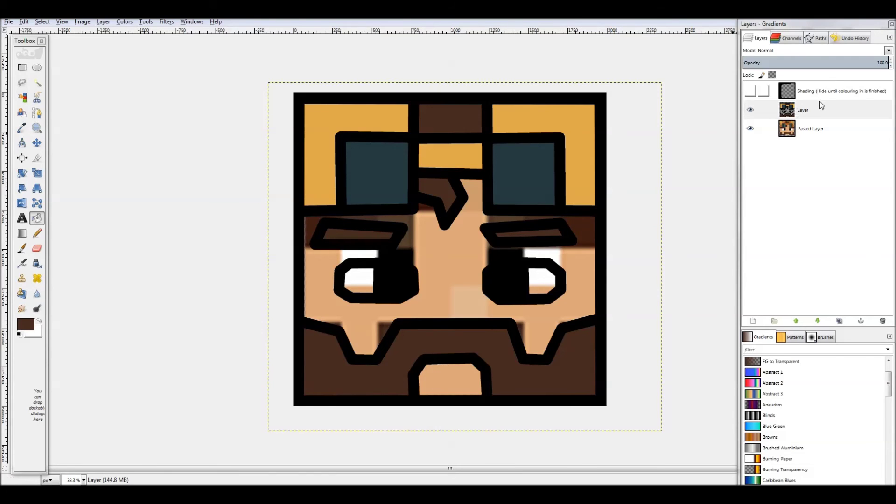
left_click(750, 128)
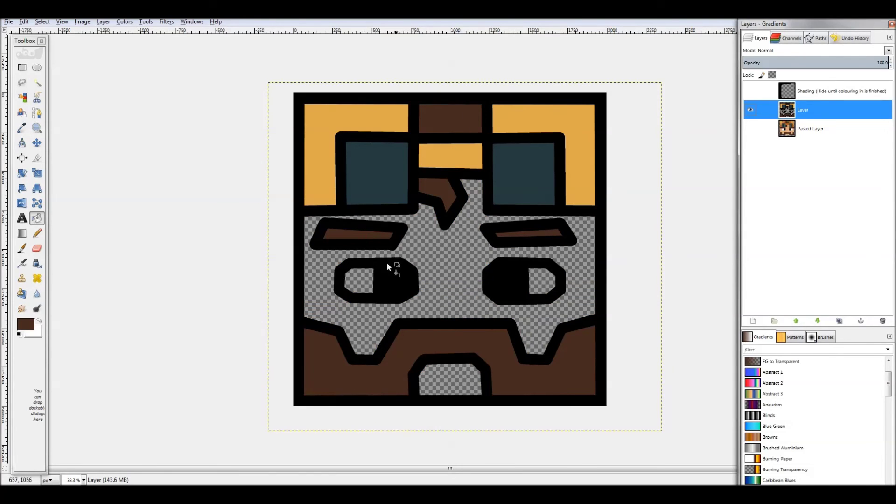
left_click(751, 129)
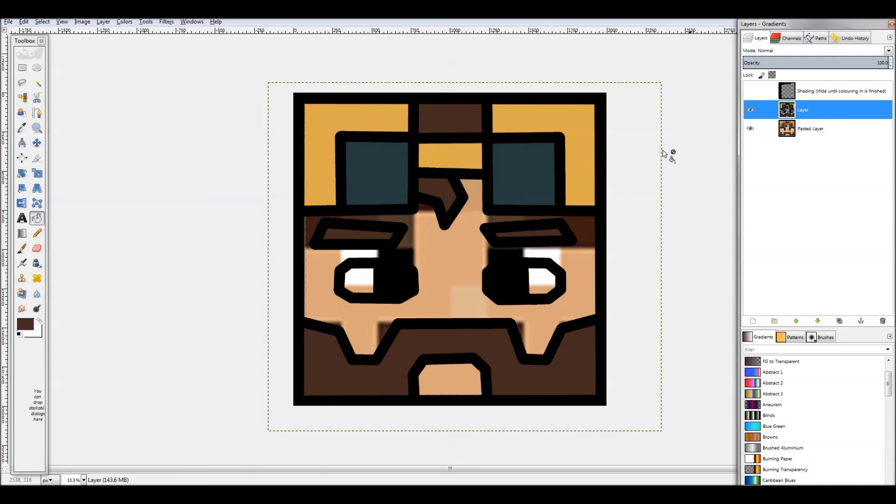
Sample the eye white from Pasted Layer as the fill colour, back on the drawing layer
left_click(21, 128)
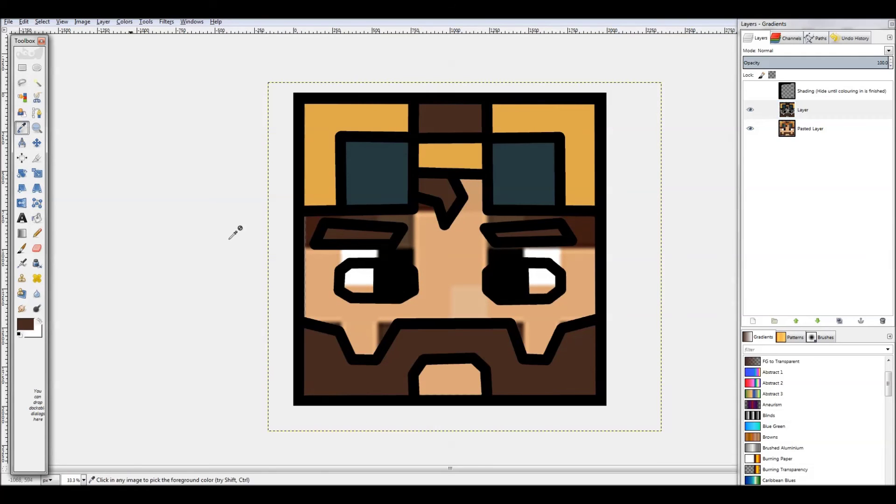
left_click(359, 268)
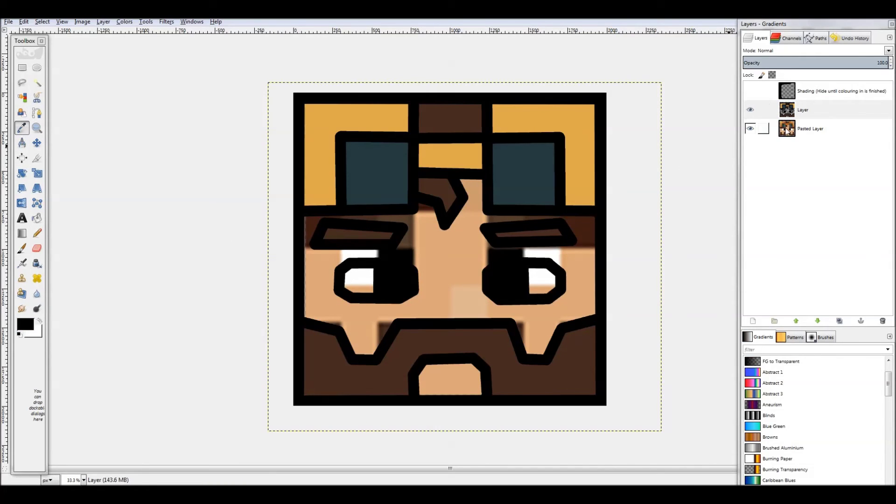
left_click(786, 130)
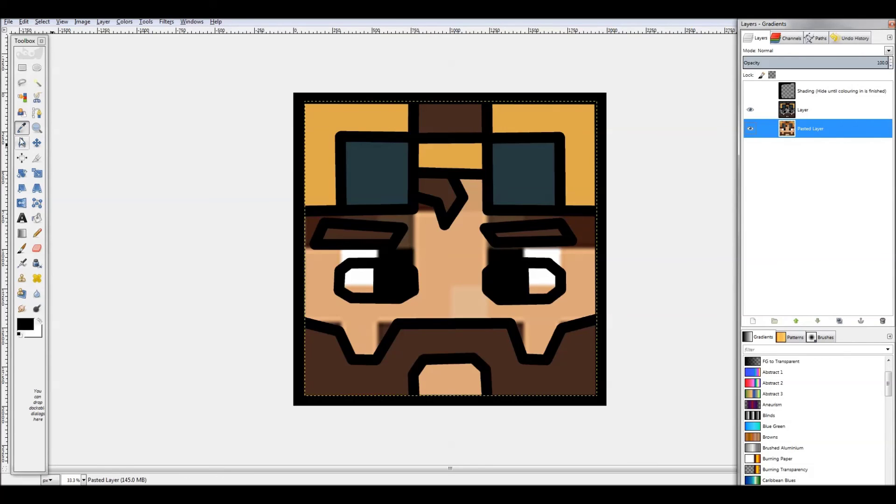
left_click(357, 279)
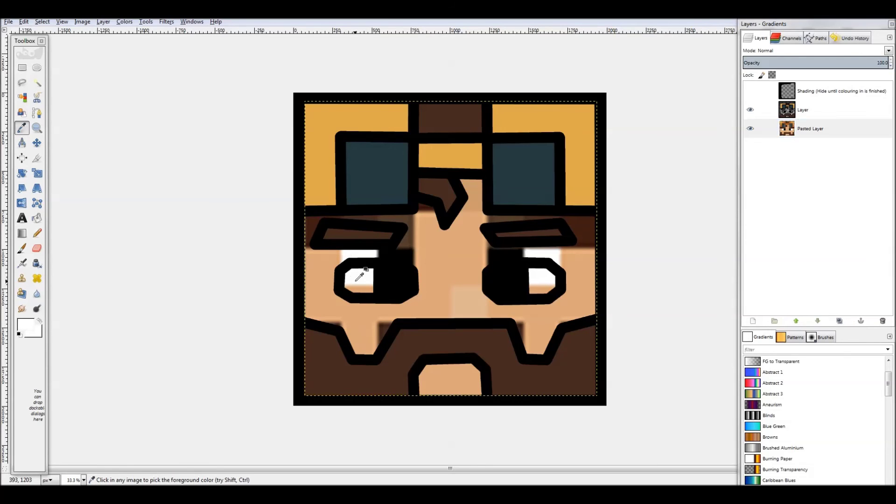
left_click(37, 218)
left_click(802, 111)
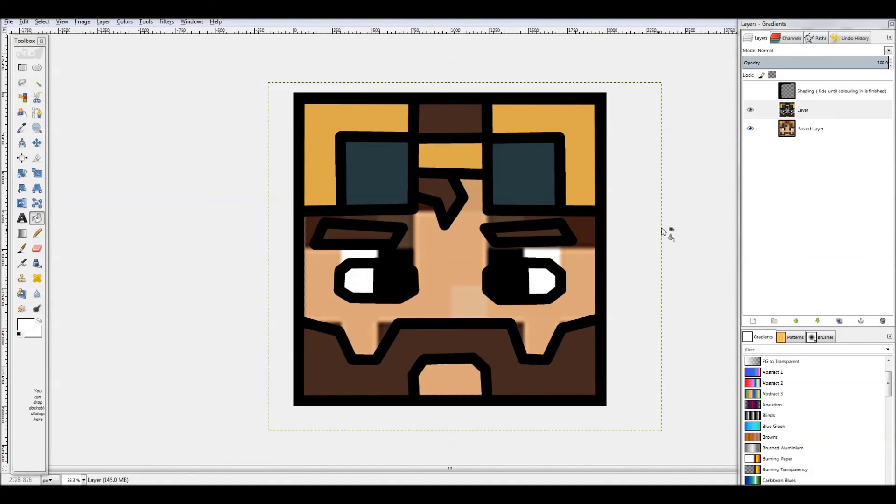
Sample the skin tone from Pasted Layer, flat-fill the face skin on Layer, and hide Pasted Layer
left_click(22, 128)
left_click(795, 136)
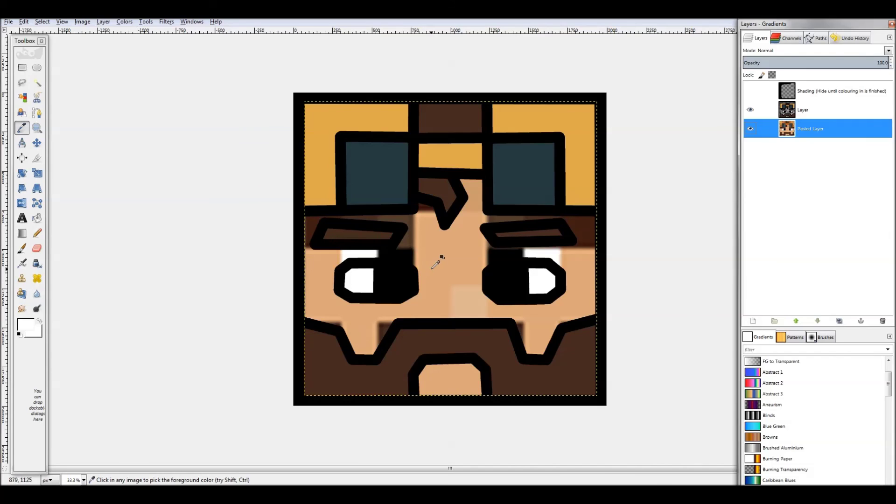
left_click(435, 259)
left_click(37, 218)
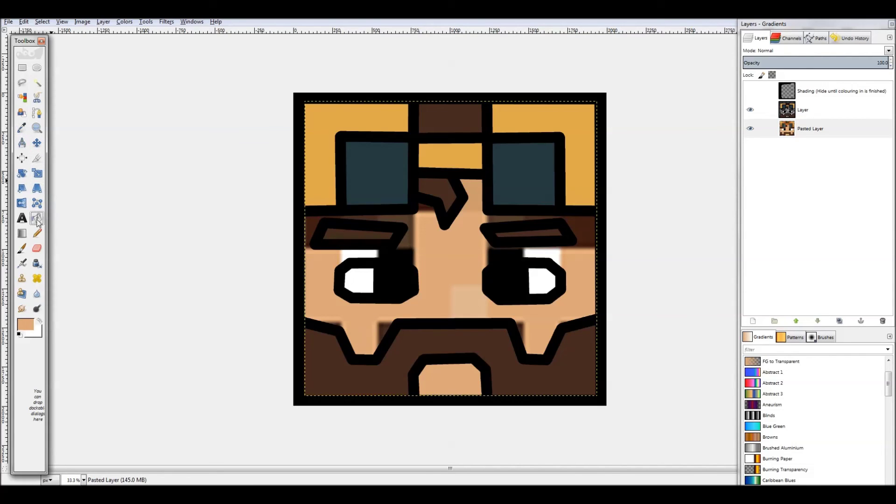
left_click(789, 114)
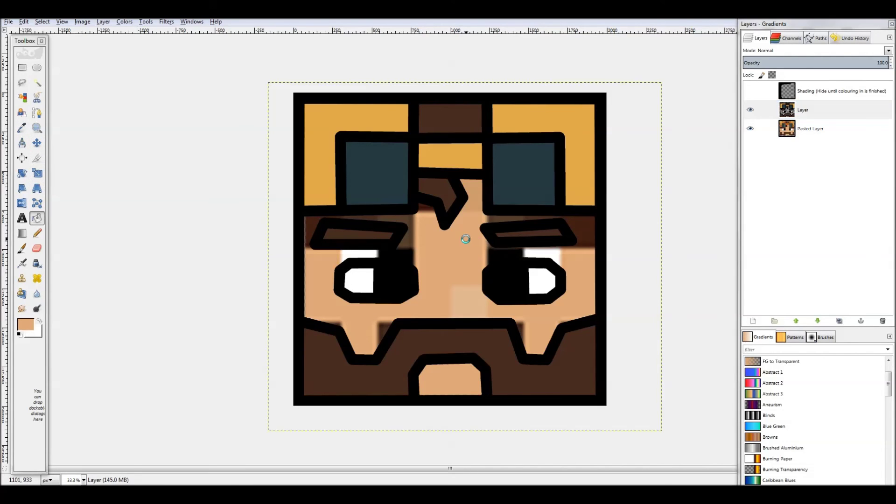
left_click(466, 236)
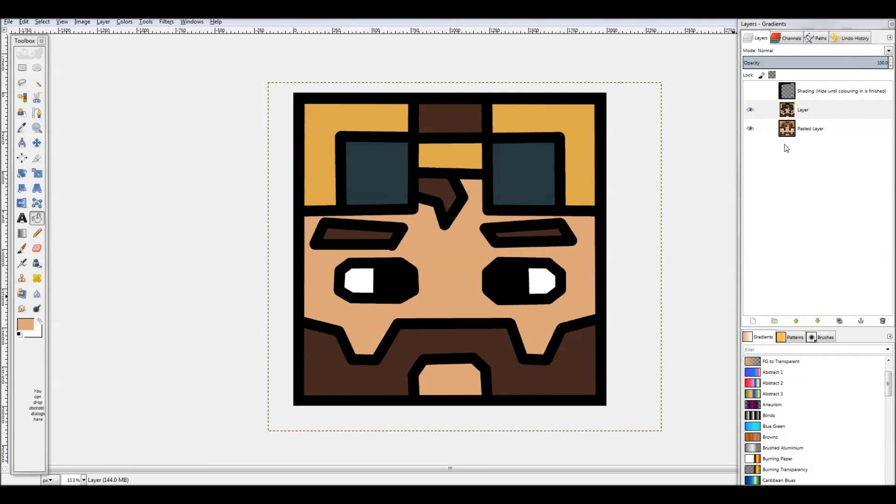
left_click(750, 128)
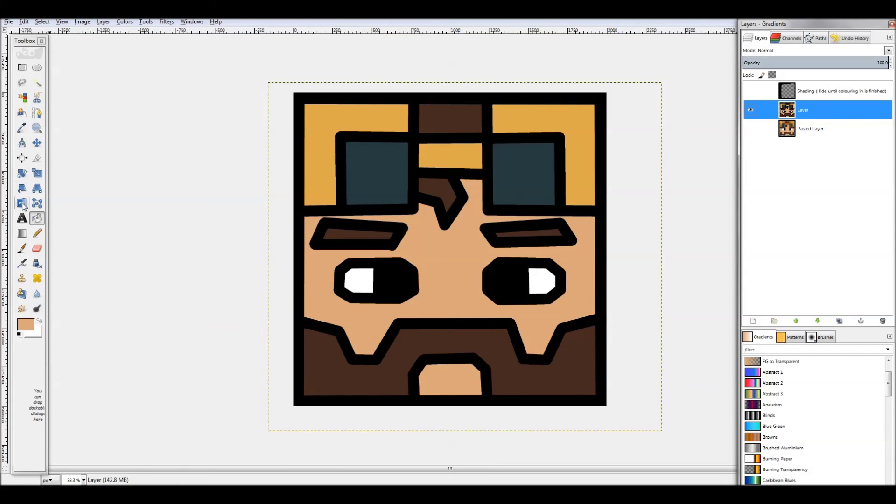
left_click(37, 234)
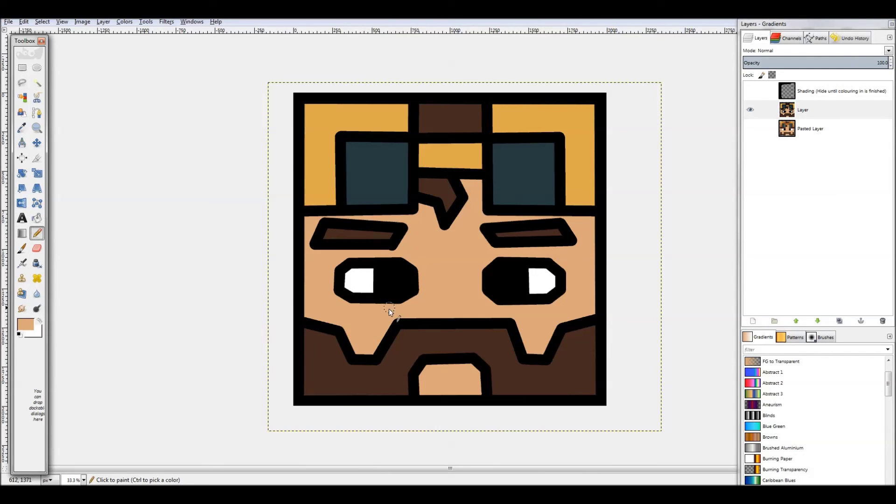
left_click(321, 119)
left_click(320, 189, "shift")
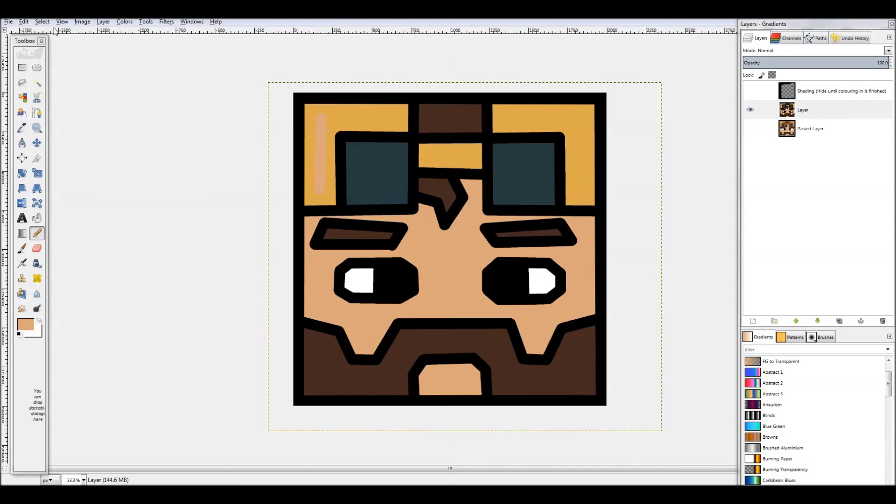
left_click(23, 22)
left_click(27, 33)
left_click(23, 22)
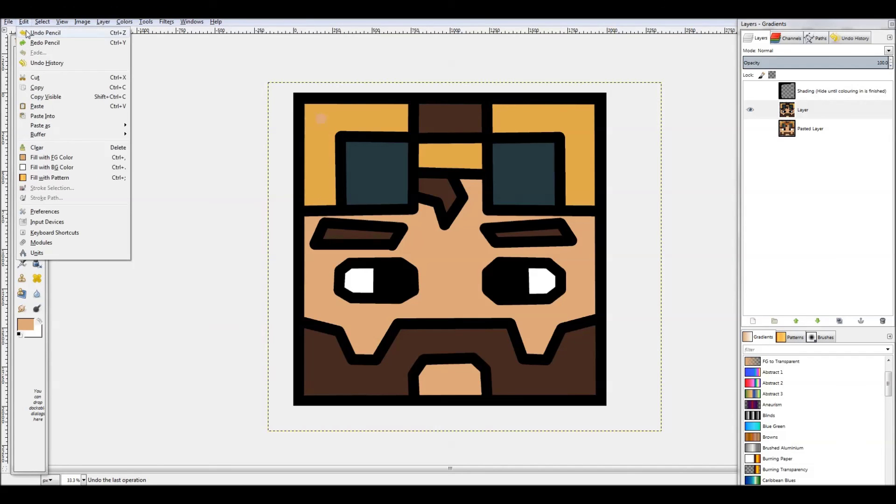
left_click(27, 33)
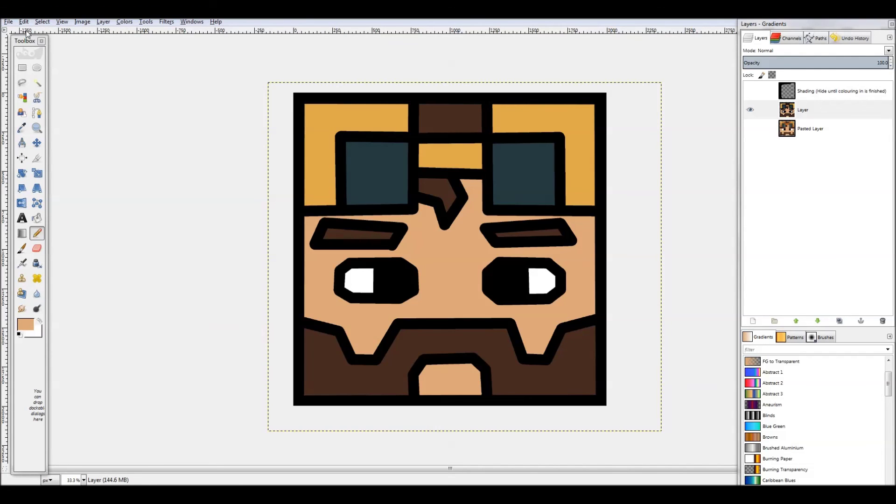